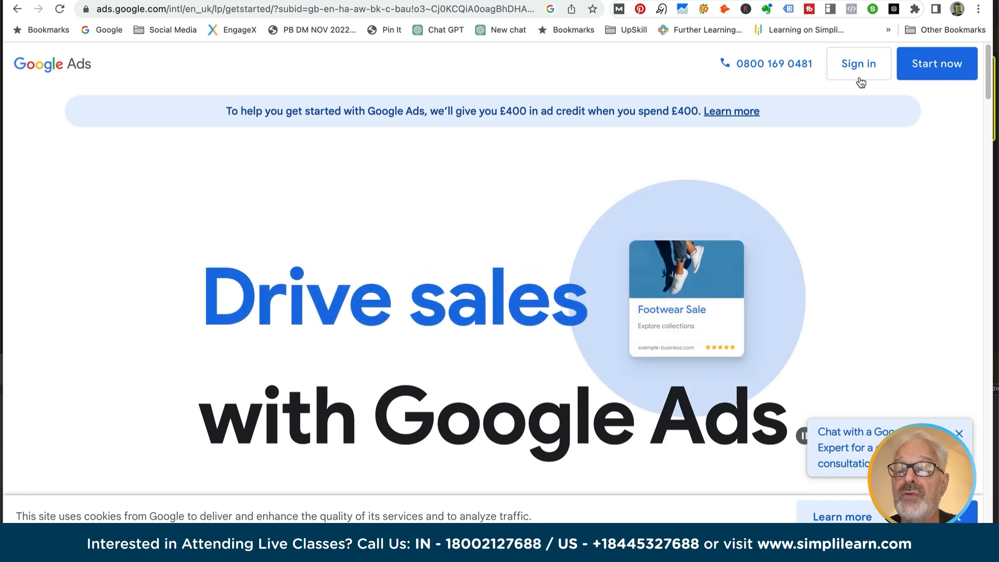
- Sign in to Google Ads, choose the second listed ads account and start creating a new campaign
{"action": "left_click", "coordinate": [861, 68]}
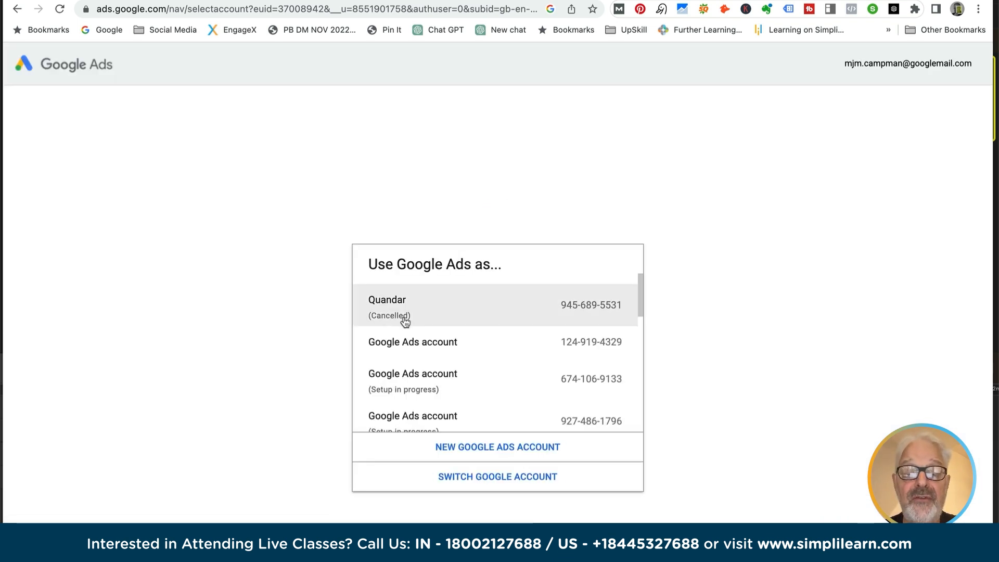
{"action": "left_click", "coordinate": [404, 352]}
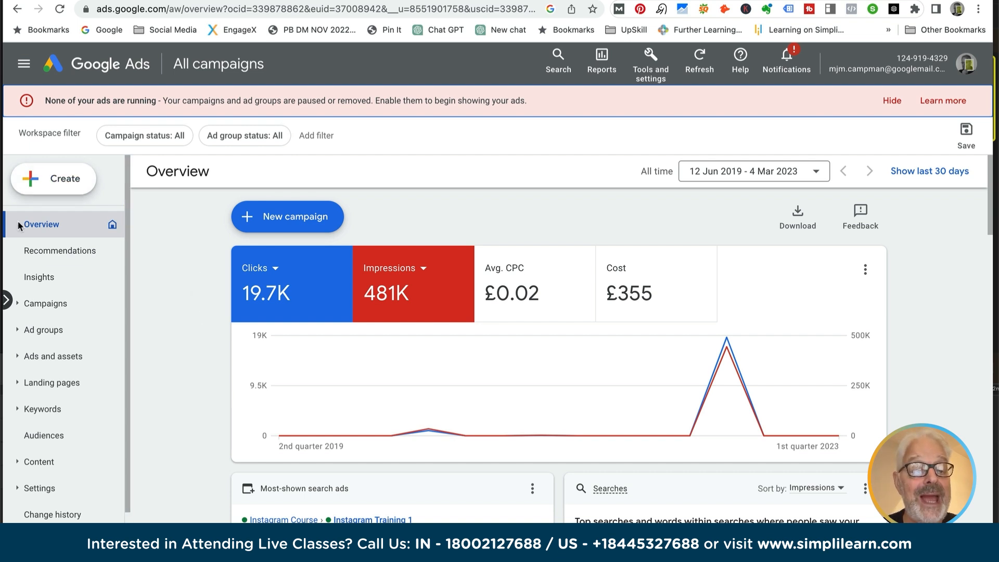
{"action": "left_click", "coordinate": [67, 184]}
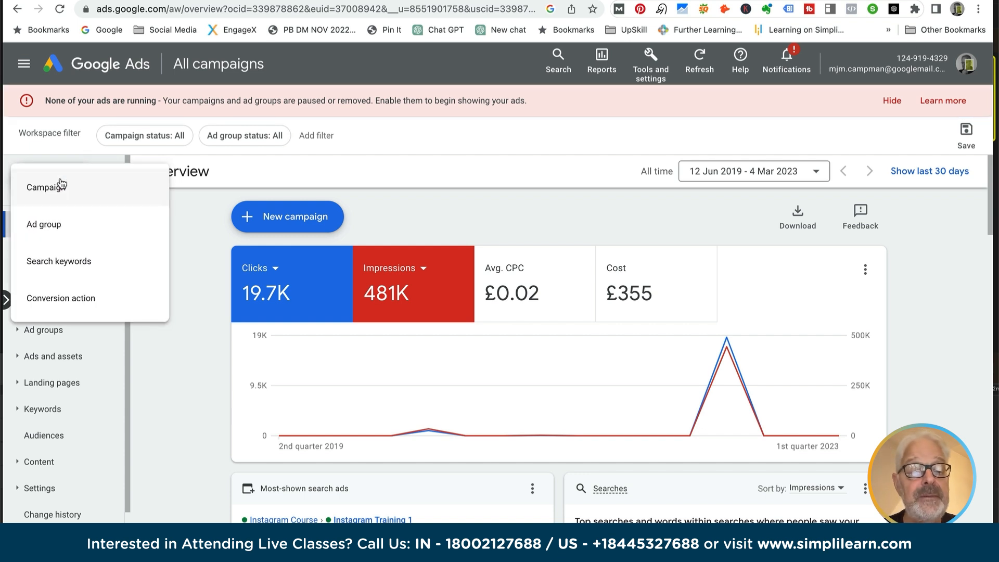
{"action": "left_click", "coordinate": [56, 190]}
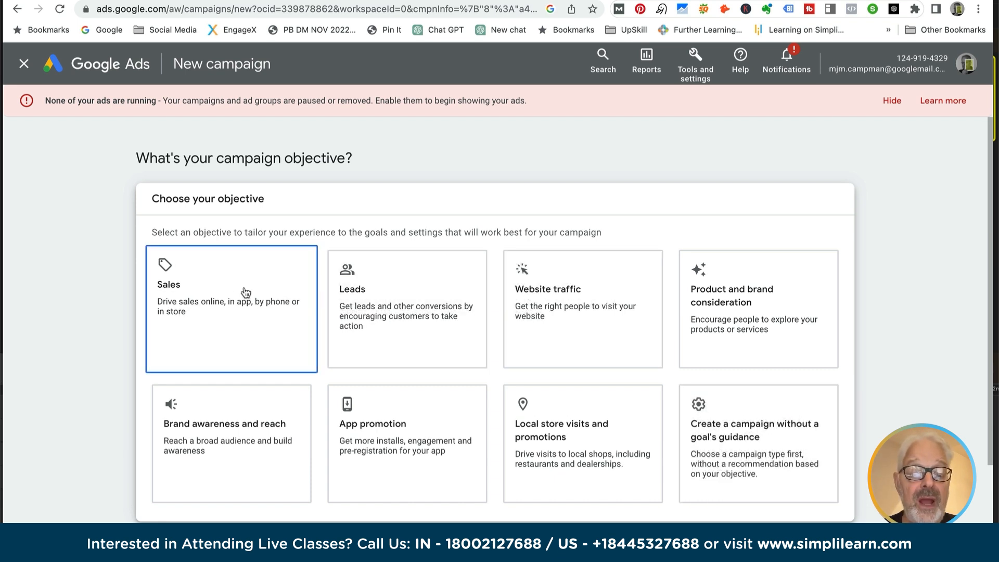
- Choose the Brand awareness and reach objective with the Video type, and continue with the preselected Video reach campaign and Efficient reach options
{"action": "left_click", "coordinate": [228, 439]}
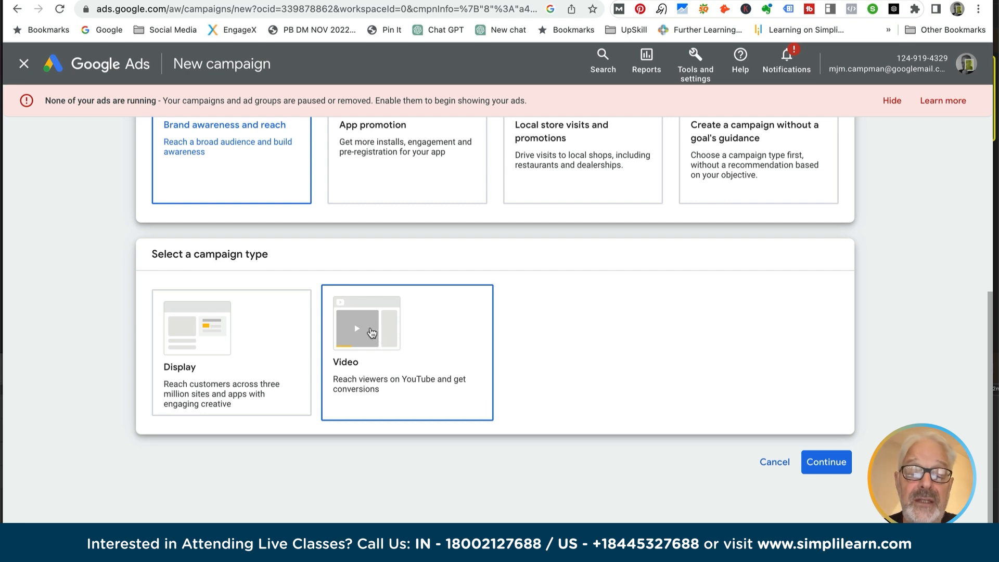
{"action": "left_click", "coordinate": [374, 332]}
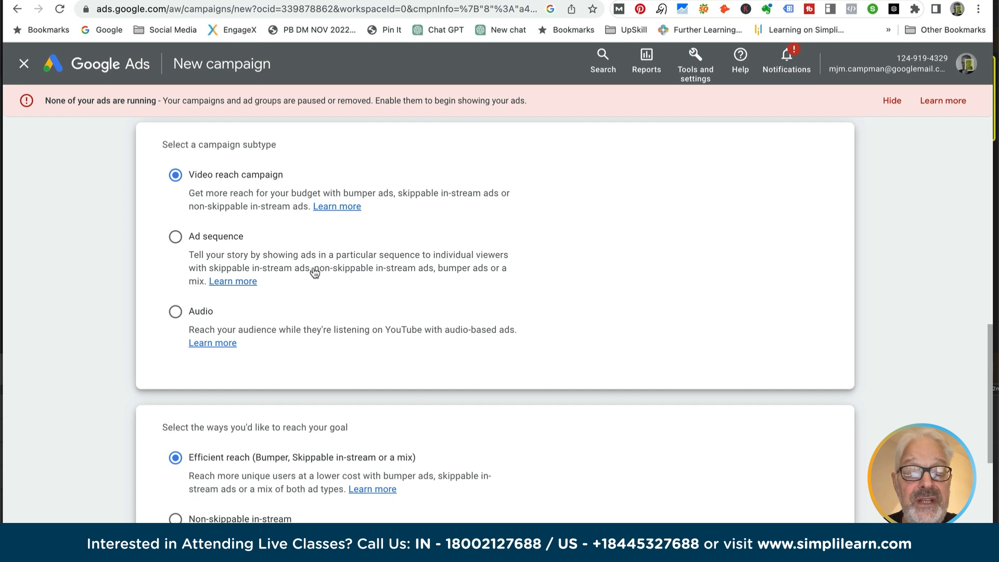
{"action": "scroll", "coordinate": [313, 270], "scroll_direction": "down", "scroll_amount": 1}
{"action": "scroll", "coordinate": [312, 266], "scroll_direction": "down", "scroll_amount": 5}
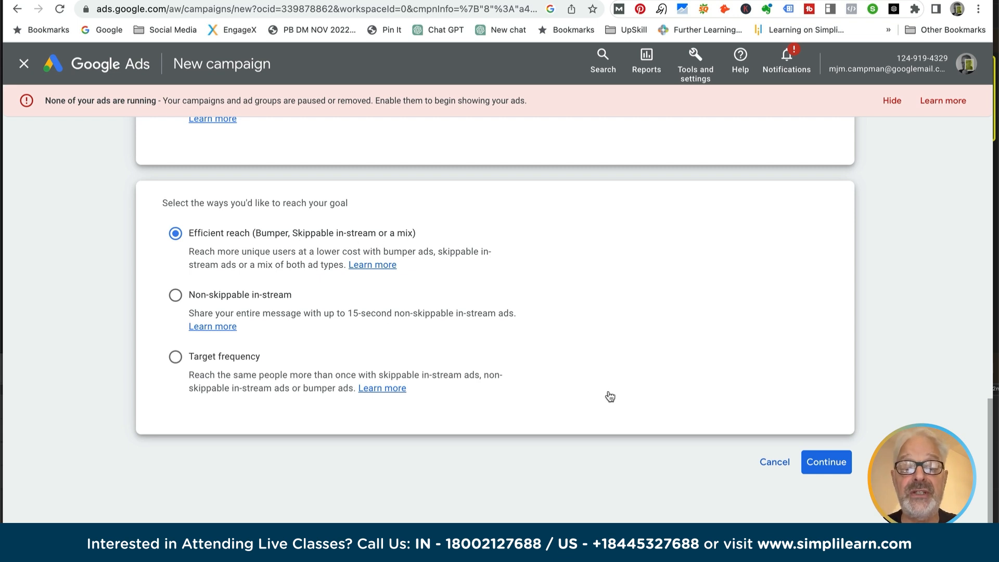
{"action": "left_click", "coordinate": [823, 465]}
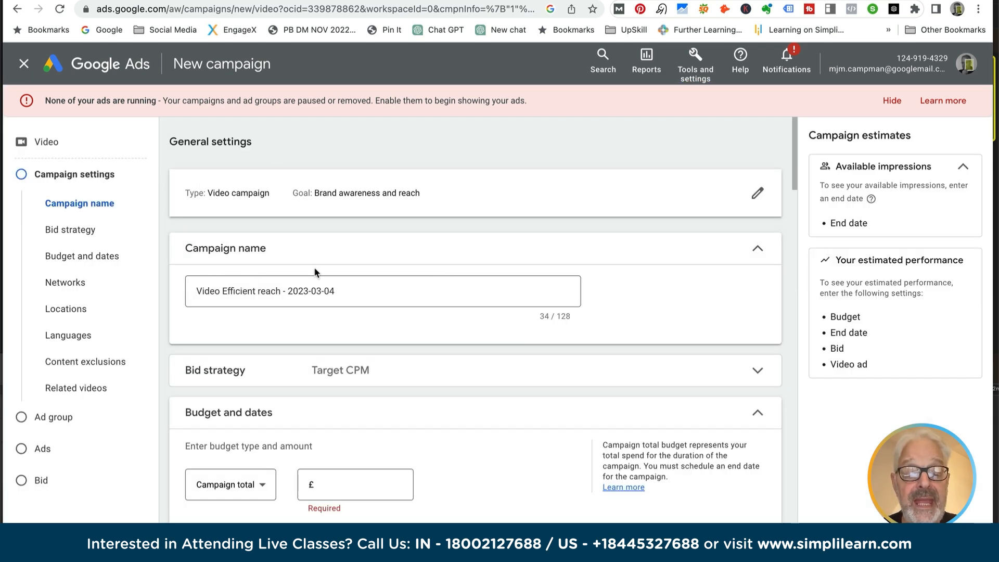
- Set the campaign total budget to £100.00
{"action": "scroll", "coordinate": [315, 270], "scroll_direction": "down", "scroll_amount": 4}
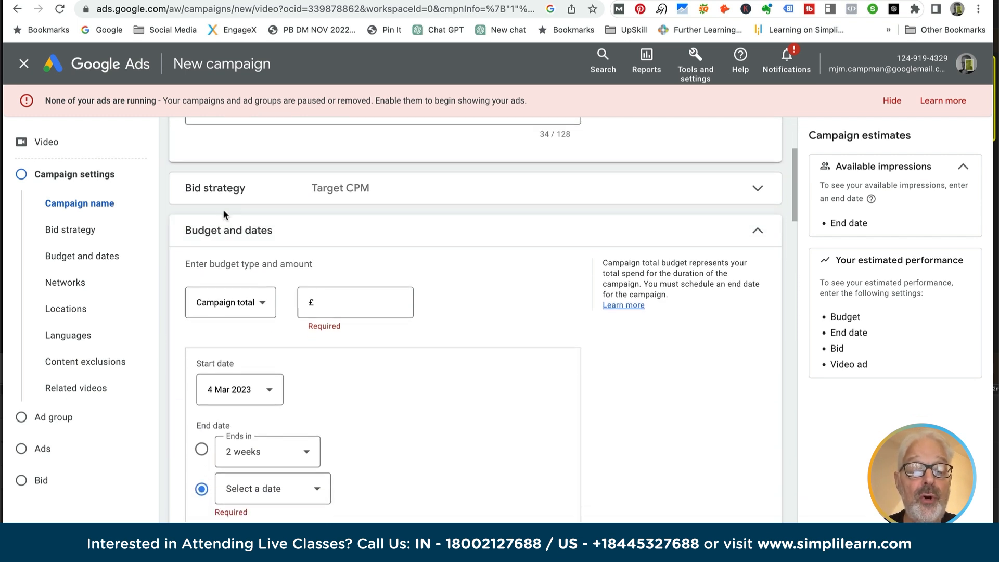
{"action": "left_click", "coordinate": [339, 306]}
{"action": "type", "text": "100.00"}
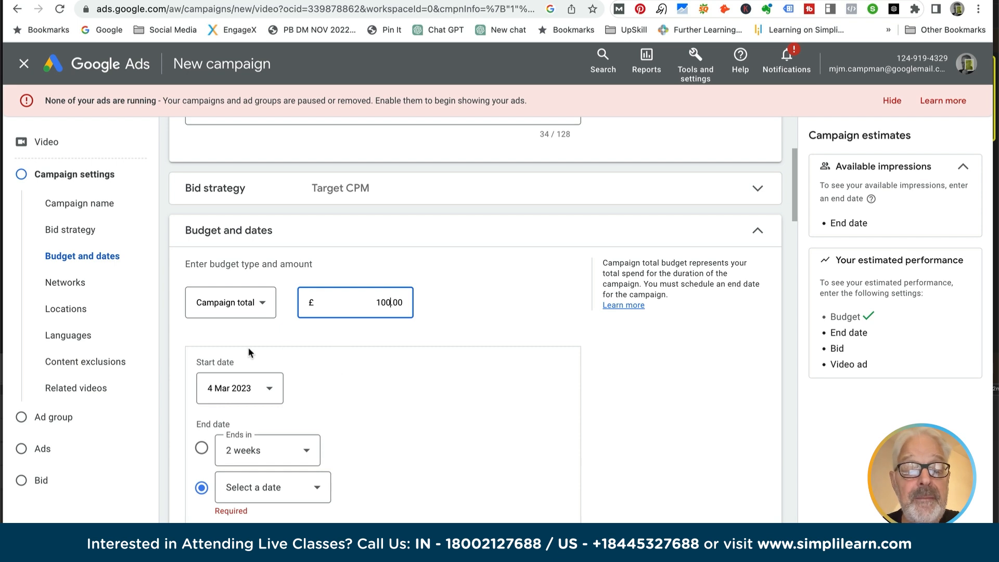
- Schedule the campaign to start on 1 Aug 2023 and end in 2 weeks
{"action": "left_click", "coordinate": [270, 390]}
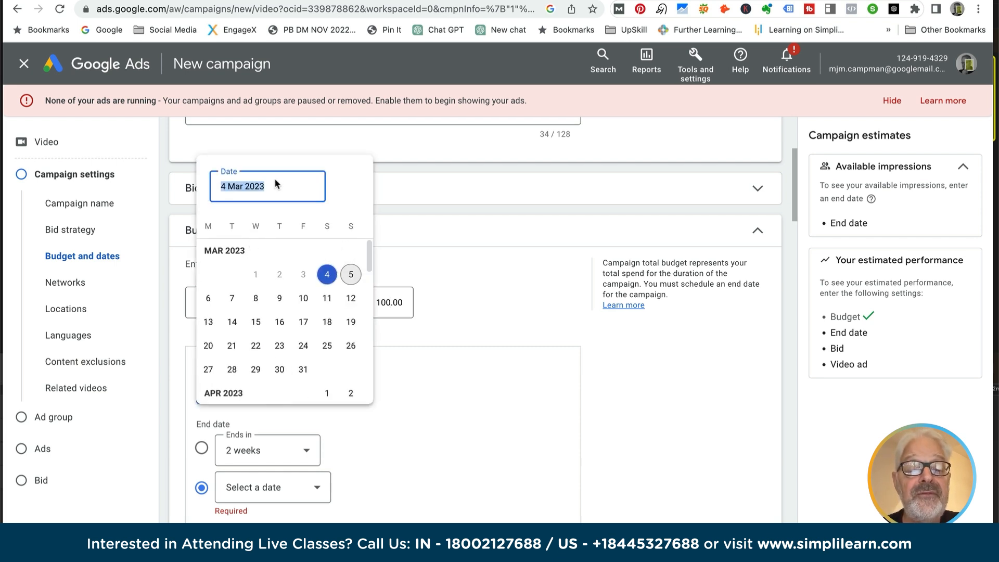
{"action": "scroll", "coordinate": [293, 374], "scroll_direction": "down", "scroll_amount": 2}
{"action": "scroll", "coordinate": [293, 375], "scroll_direction": "down", "scroll_amount": 4}
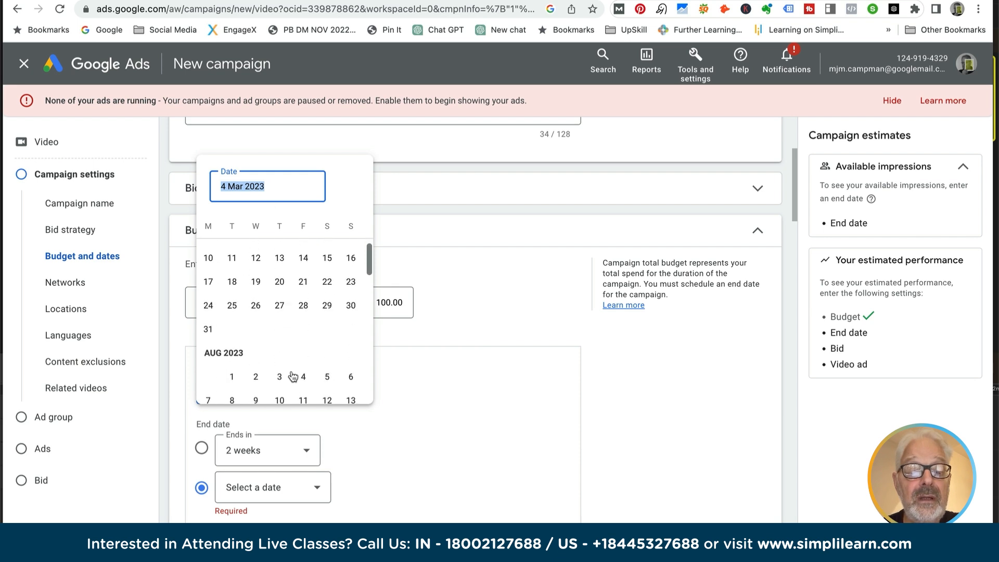
{"action": "left_click", "coordinate": [232, 376]}
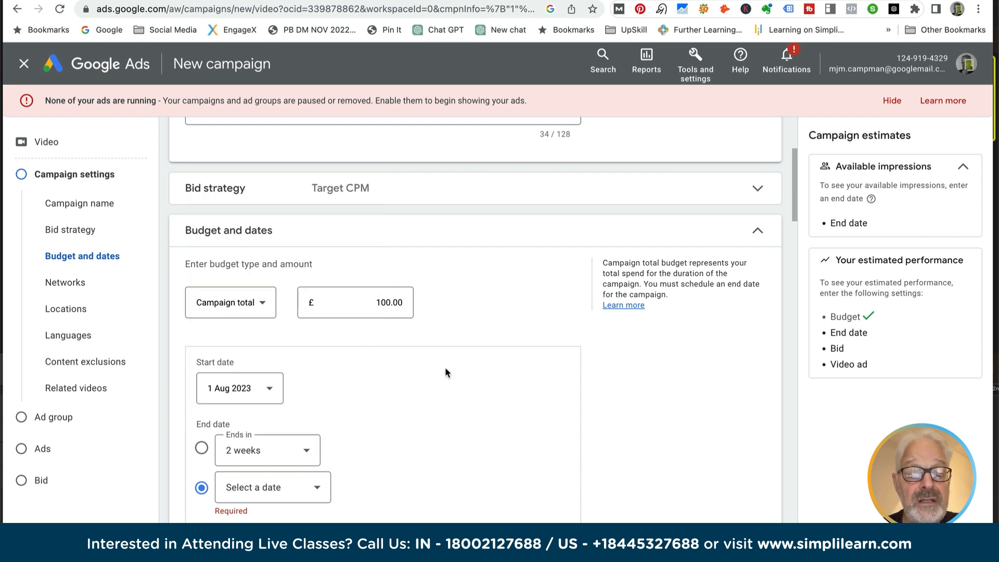
{"action": "scroll", "coordinate": [445, 366], "scroll_direction": "down", "scroll_amount": 3}
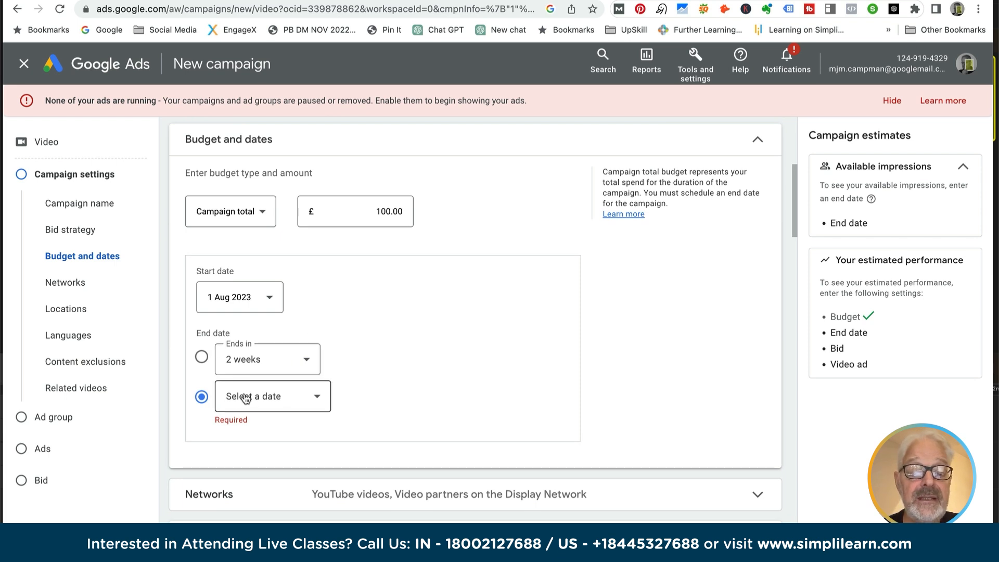
{"action": "left_click", "coordinate": [202, 357]}
{"action": "scroll", "coordinate": [451, 363], "scroll_direction": "down", "scroll_amount": 4}
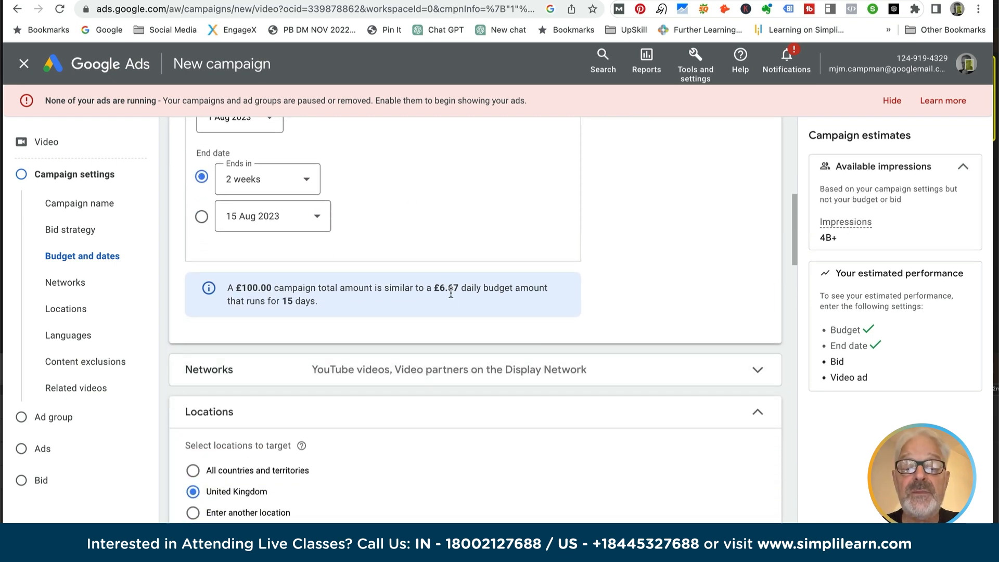
- Change the budget type to Daily
{"action": "scroll", "coordinate": [362, 200], "scroll_direction": "up", "scroll_amount": 6}
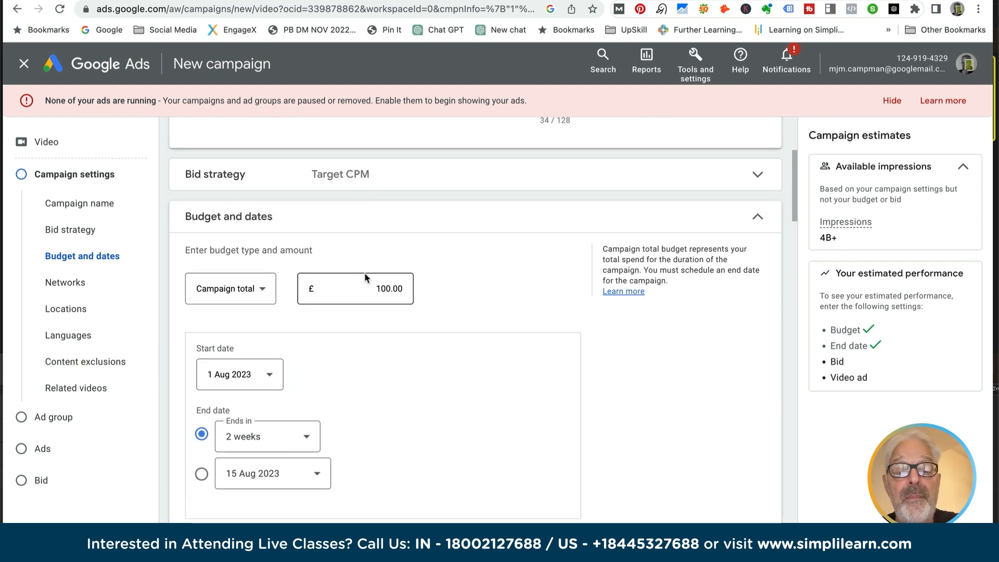
{"action": "left_click", "coordinate": [263, 290]}
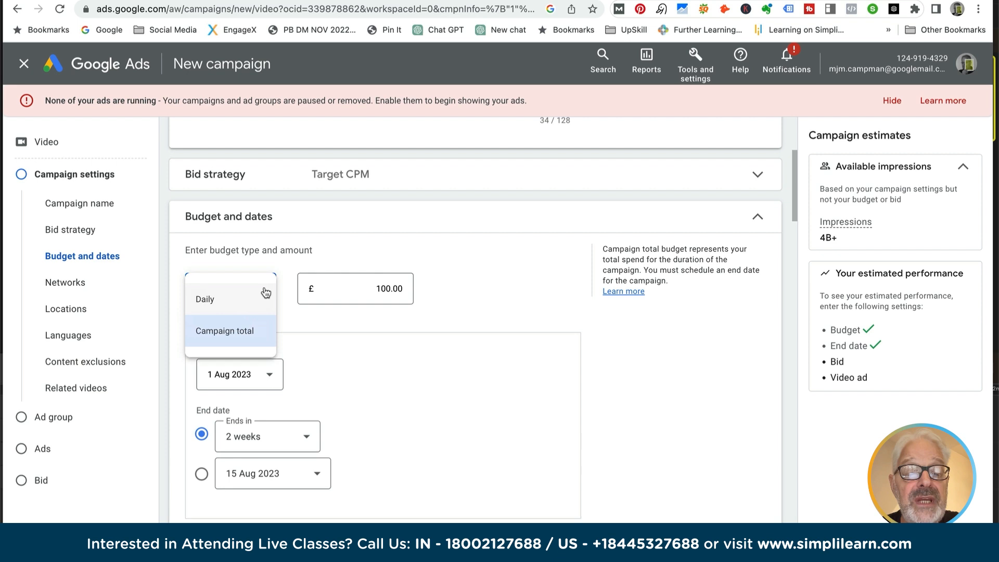
{"action": "left_click", "coordinate": [265, 291]}
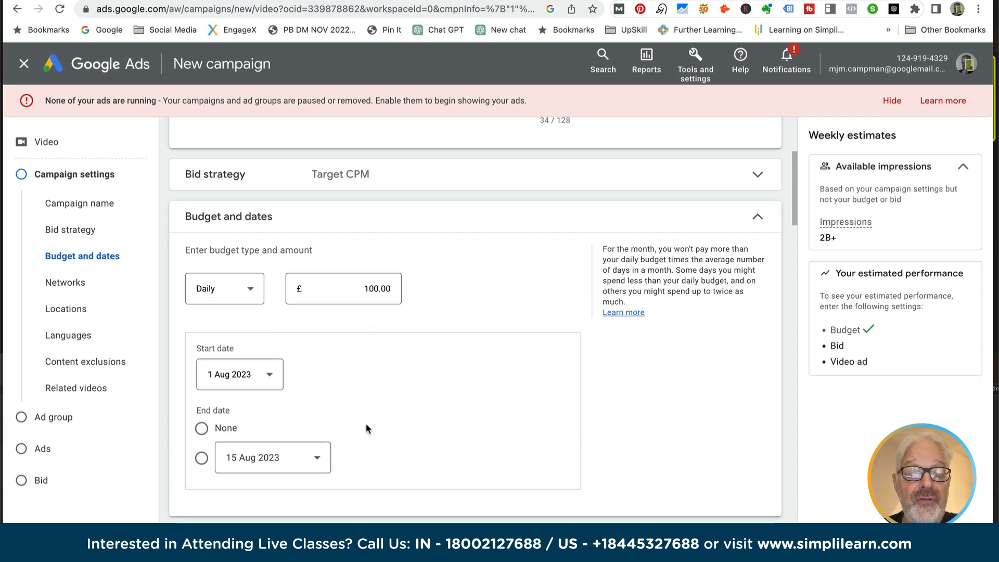
- Choose to enter another location and target the RG40, England, United Kingdom postcode found by searching "rg4"
{"action": "scroll", "coordinate": [365, 423], "scroll_direction": "down", "scroll_amount": 3}
{"action": "scroll", "coordinate": [366, 425], "scroll_direction": "down", "scroll_amount": 4}
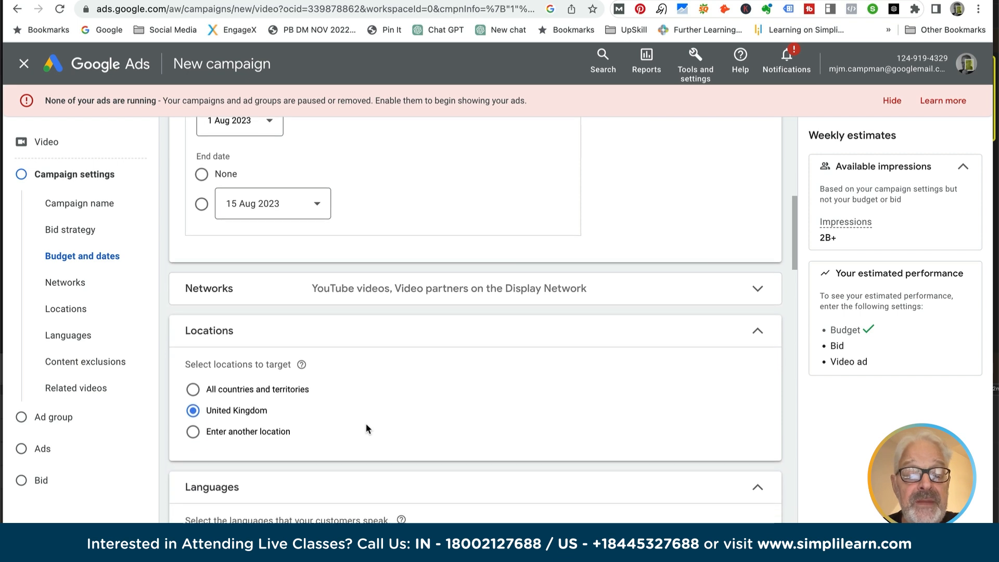
{"action": "scroll", "coordinate": [368, 428], "scroll_direction": "down", "scroll_amount": 2}
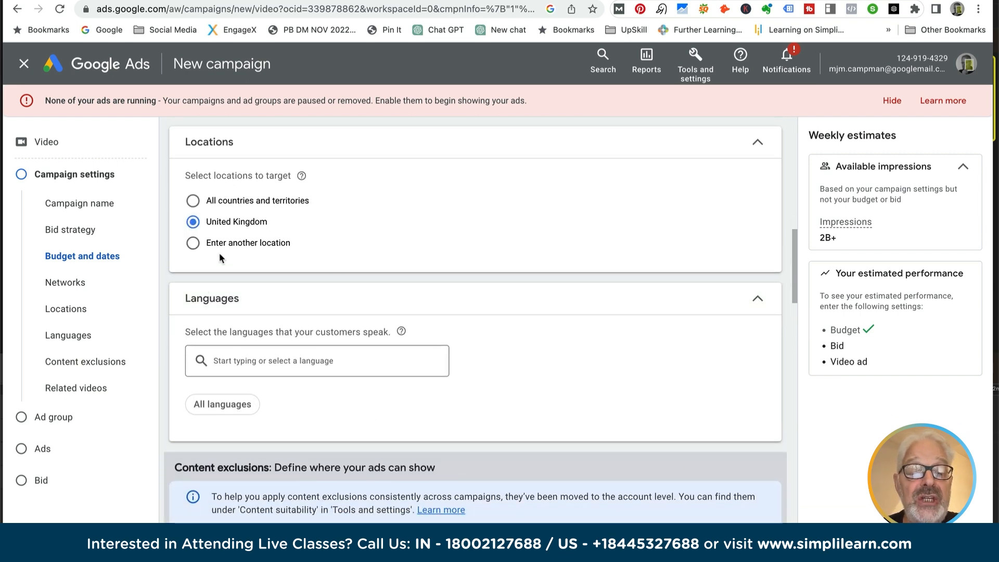
{"action": "left_click", "coordinate": [193, 244]}
{"action": "left_click", "coordinate": [246, 283]}
{"action": "type", "text": "rg4"}
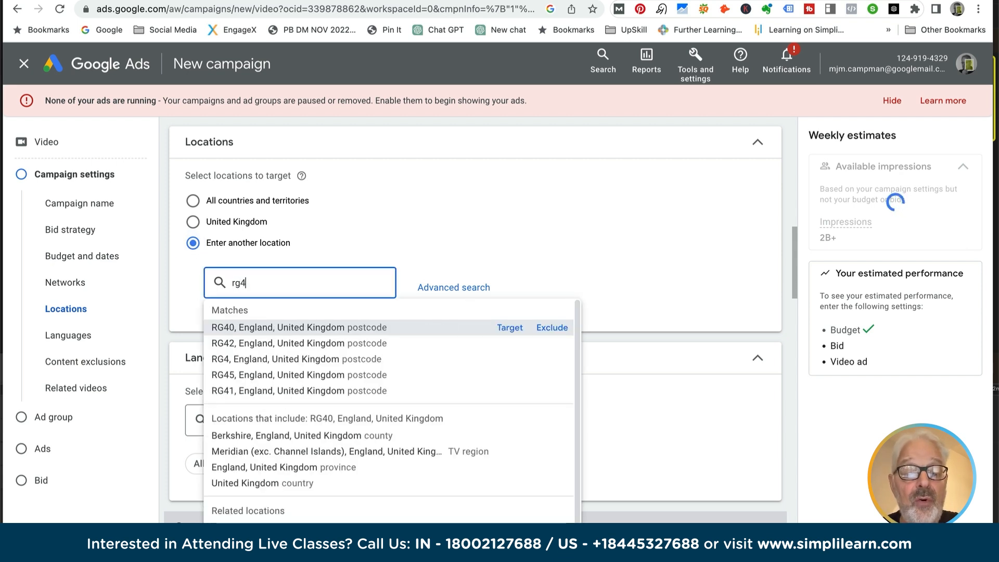
{"action": "left_click", "coordinate": [267, 330]}
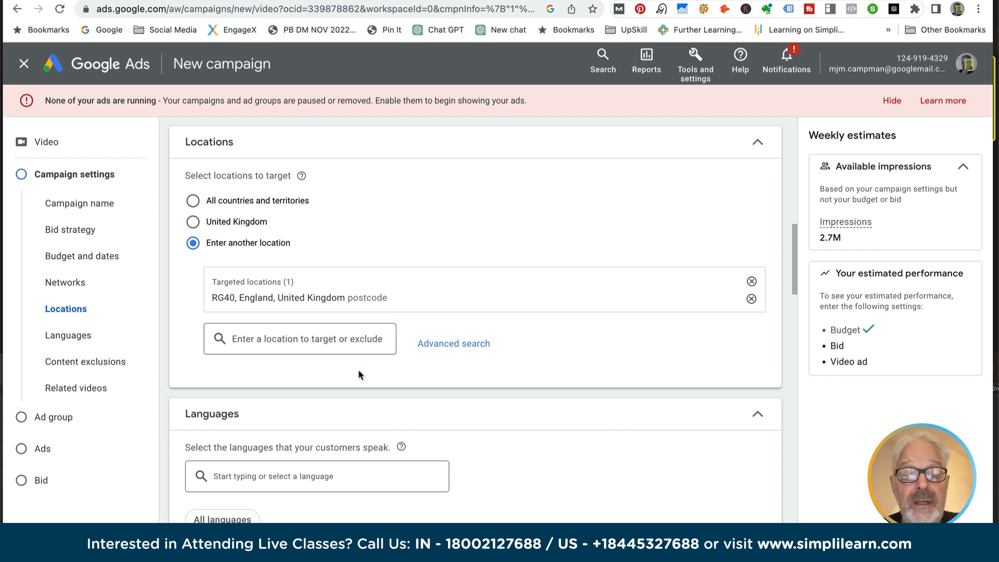
- Open the advanced location search and add the RG7, England, United Kingdom postcode as a target
{"action": "left_click", "coordinate": [449, 346]}
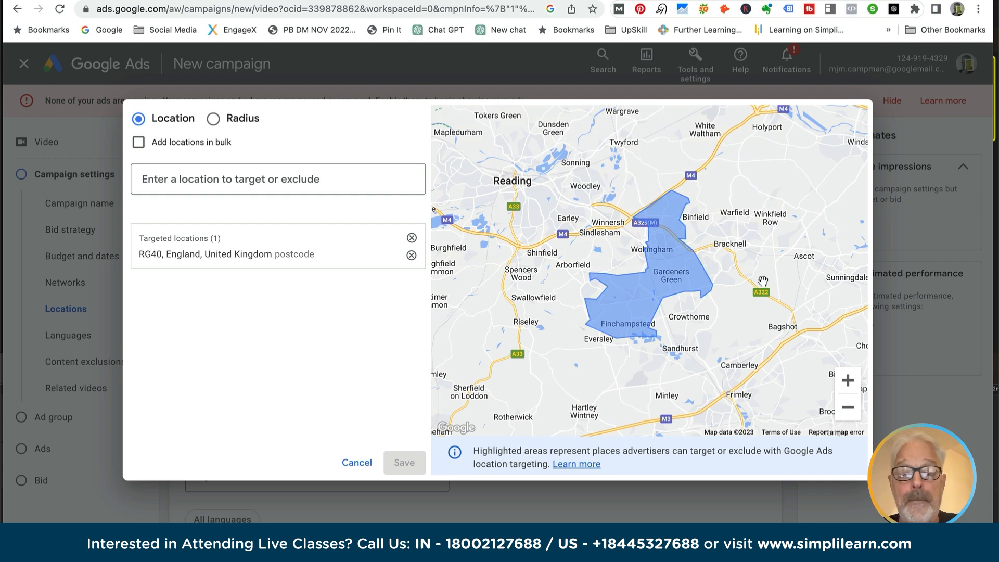
{"action": "left_click", "coordinate": [173, 177]}
{"action": "type", "text": "rg"}
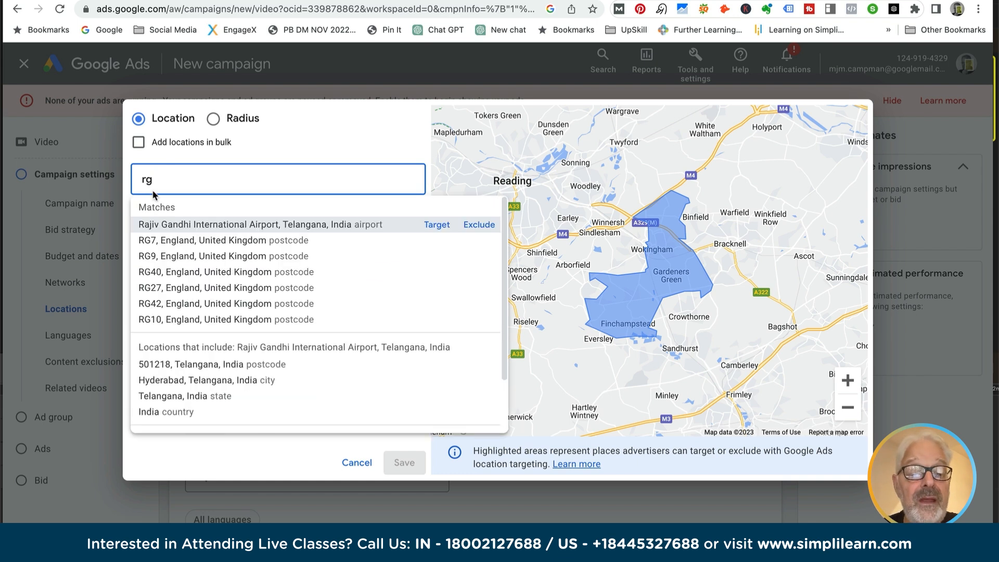
{"action": "left_click", "coordinate": [167, 240]}
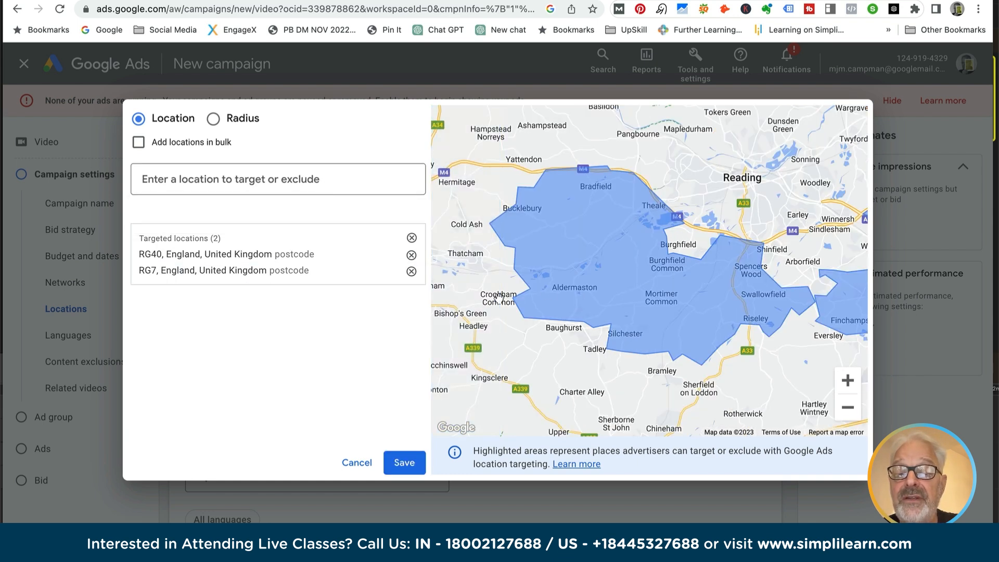
- Add the RG9, England, United Kingdom postcode as a target, check the targeted areas on the map and save the locations
{"action": "left_click", "coordinate": [202, 174]}
{"action": "type", "text": "rg"}
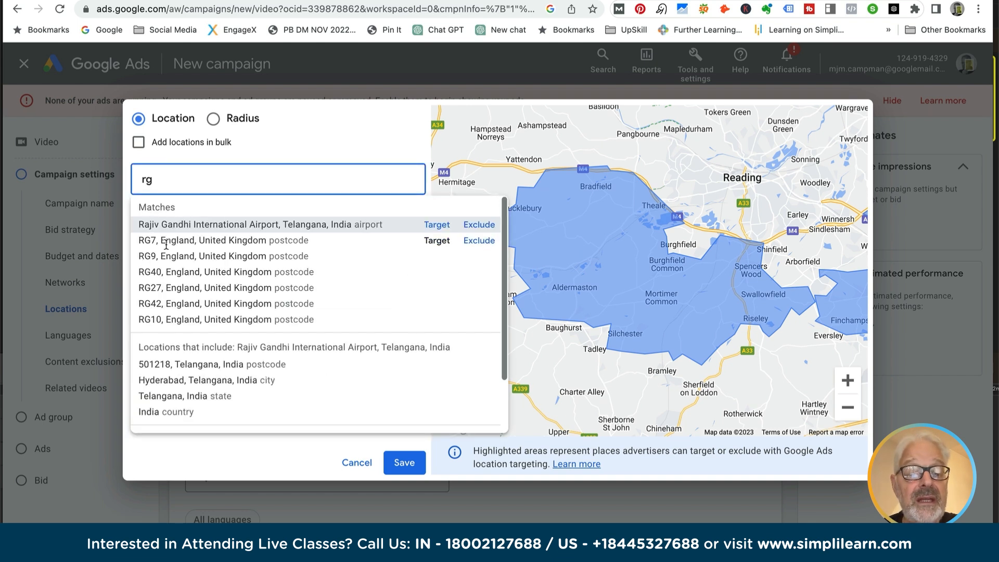
{"action": "left_click", "coordinate": [175, 270]}
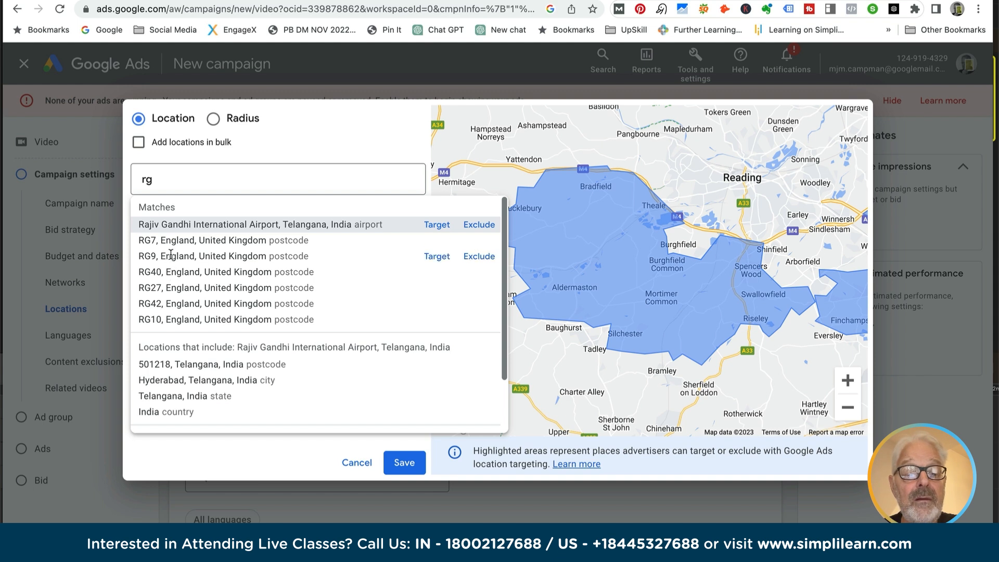
{"action": "left_click", "coordinate": [171, 258]}
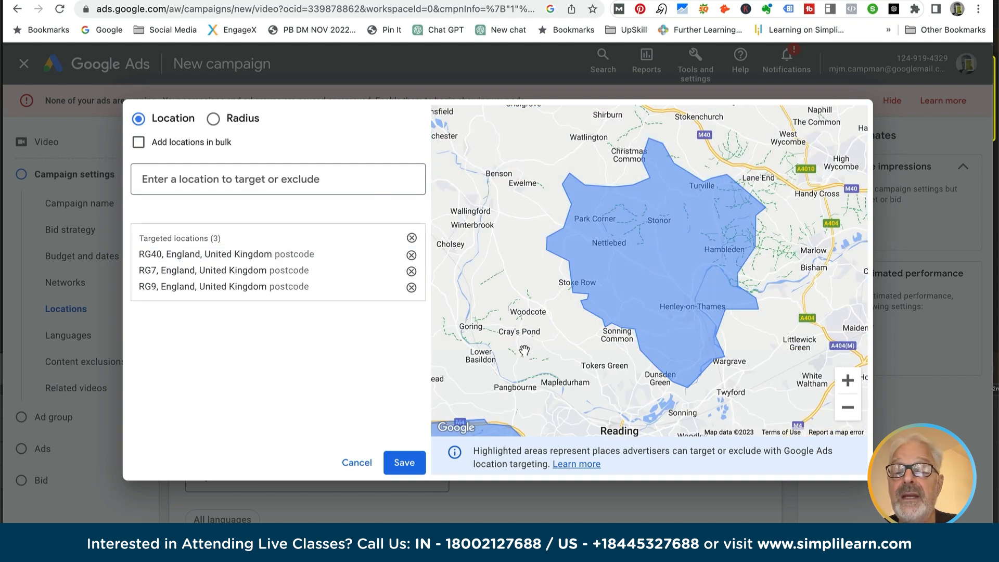
{"action": "scroll", "coordinate": [504, 341], "scroll_direction": "down", "scroll_amount": 5}
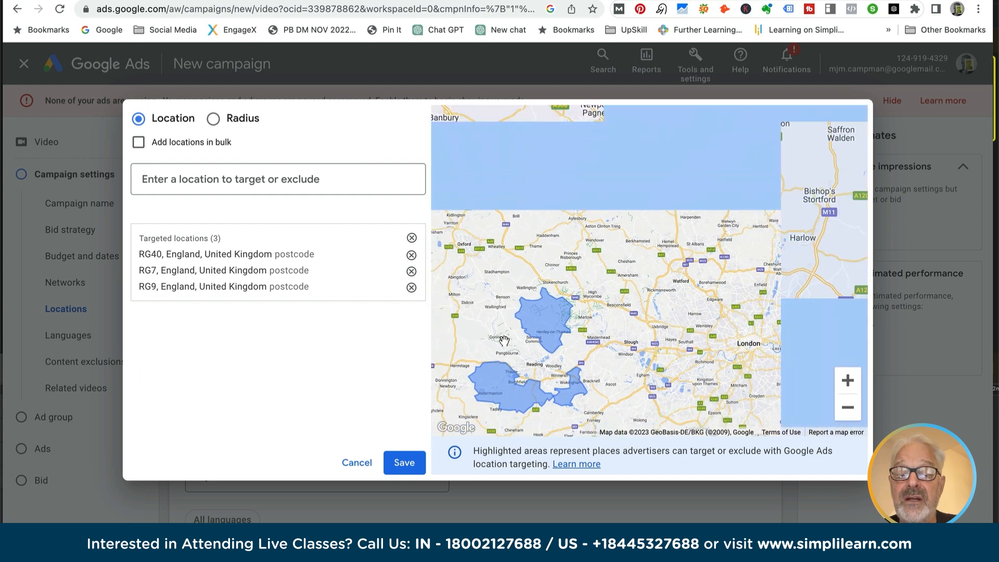
{"action": "scroll", "coordinate": [504, 341], "scroll_direction": "up", "scroll_amount": 5}
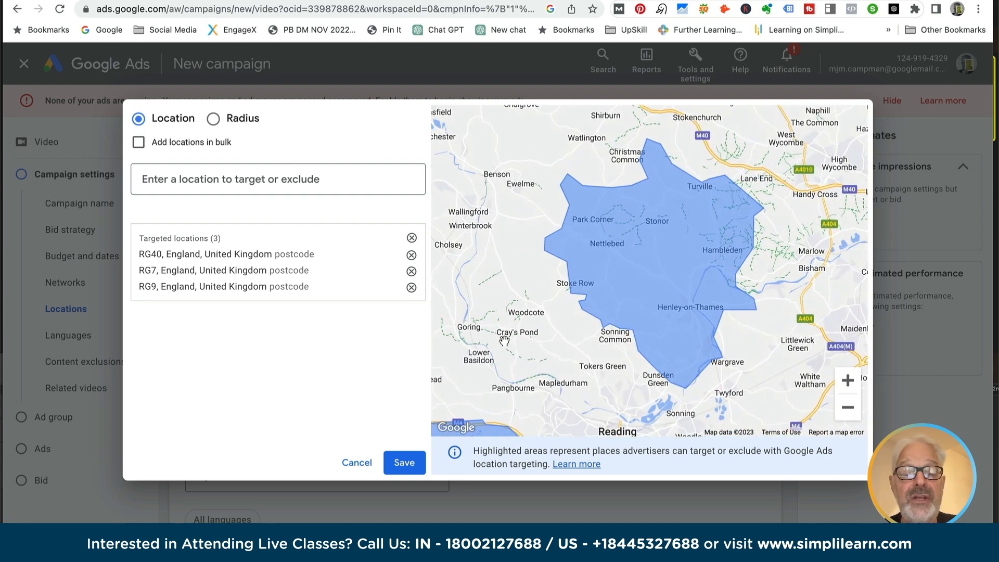
{"action": "left_click", "coordinate": [404, 462]}
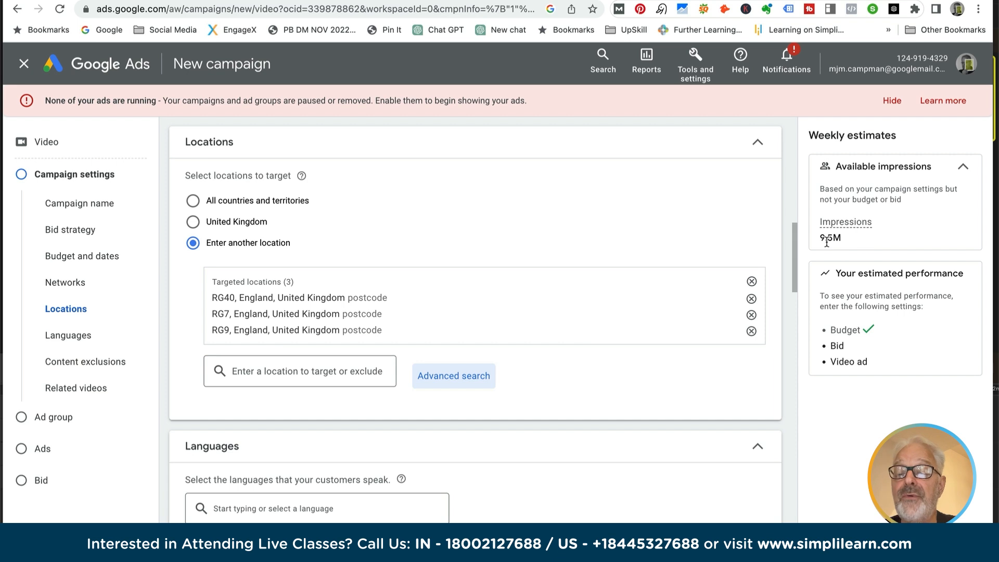
- Review the language, content exclusion, ad group name, audience and content targeting settings through to the video ad creation section
{"action": "scroll", "coordinate": [400, 289], "scroll_direction": "down", "scroll_amount": 7}
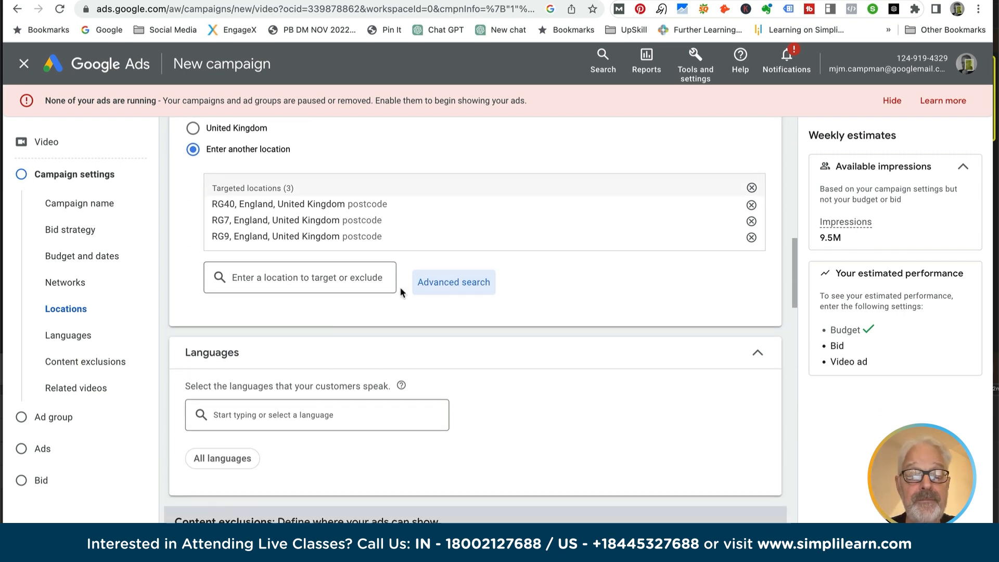
{"action": "scroll", "coordinate": [400, 291], "scroll_direction": "down", "scroll_amount": 1}
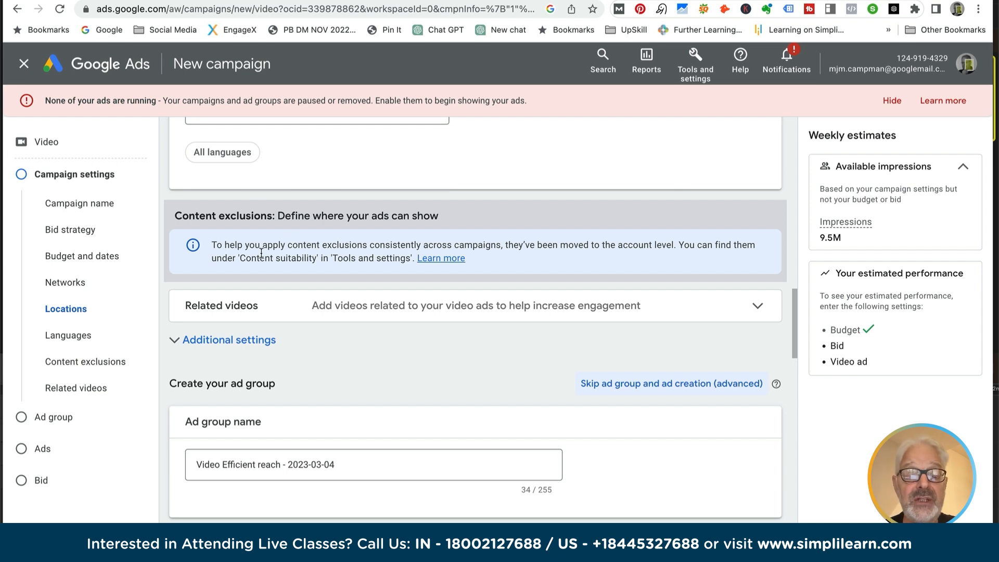
{"action": "scroll", "coordinate": [261, 252], "scroll_direction": "down", "scroll_amount": 3}
{"action": "scroll", "coordinate": [261, 252], "scroll_direction": "down", "scroll_amount": 2}
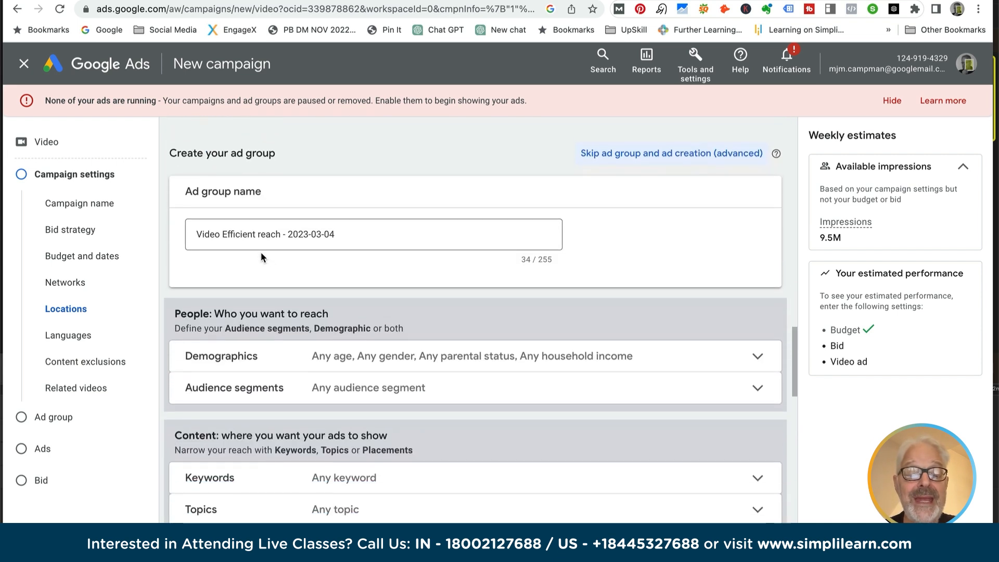
{"action": "scroll", "coordinate": [260, 252], "scroll_direction": "down", "scroll_amount": 1}
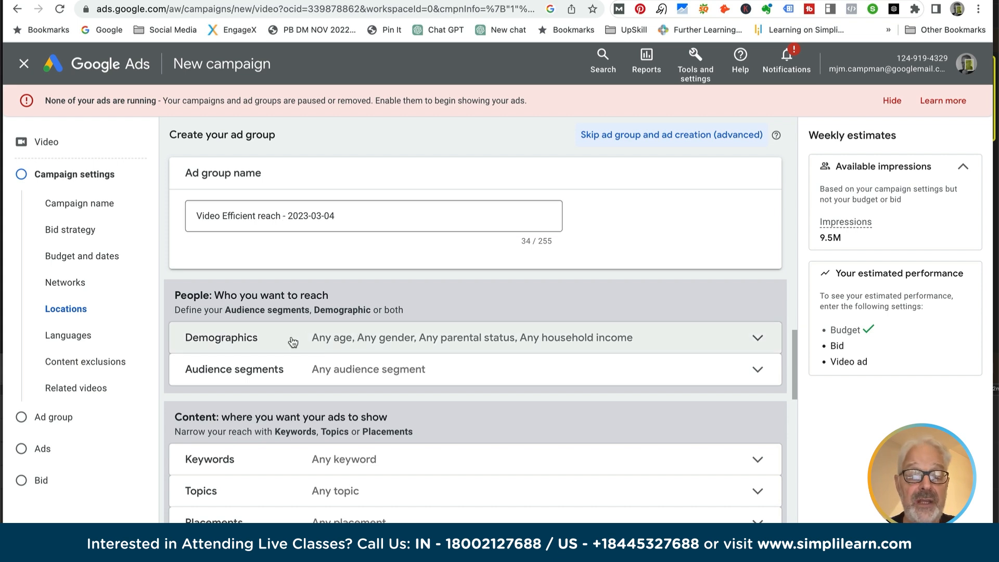
{"action": "scroll", "coordinate": [308, 341], "scroll_direction": "down", "scroll_amount": 2}
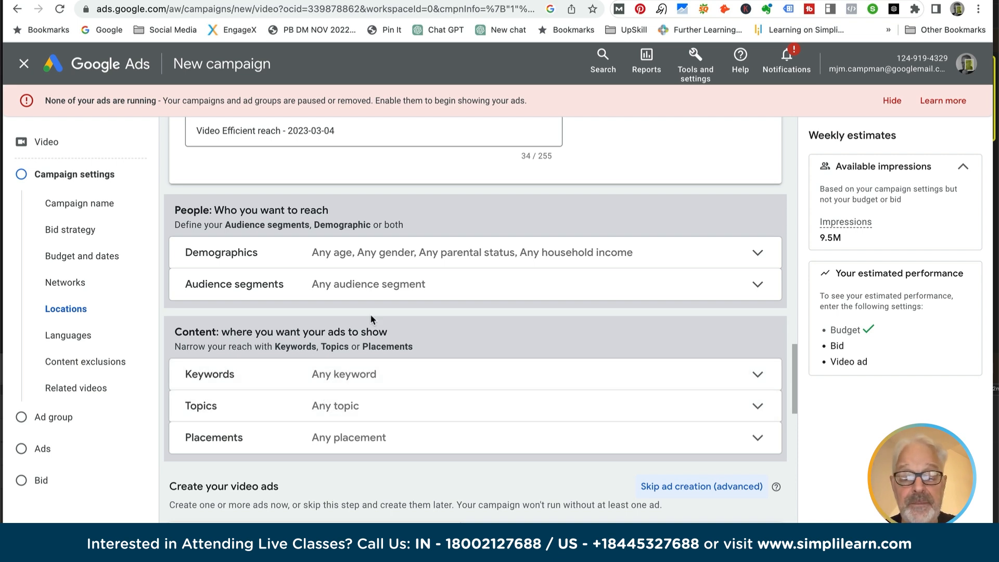
{"action": "scroll", "coordinate": [371, 318], "scroll_direction": "down", "scroll_amount": 4}
{"action": "scroll", "coordinate": [370, 317], "scroll_direction": "down", "scroll_amount": 2}
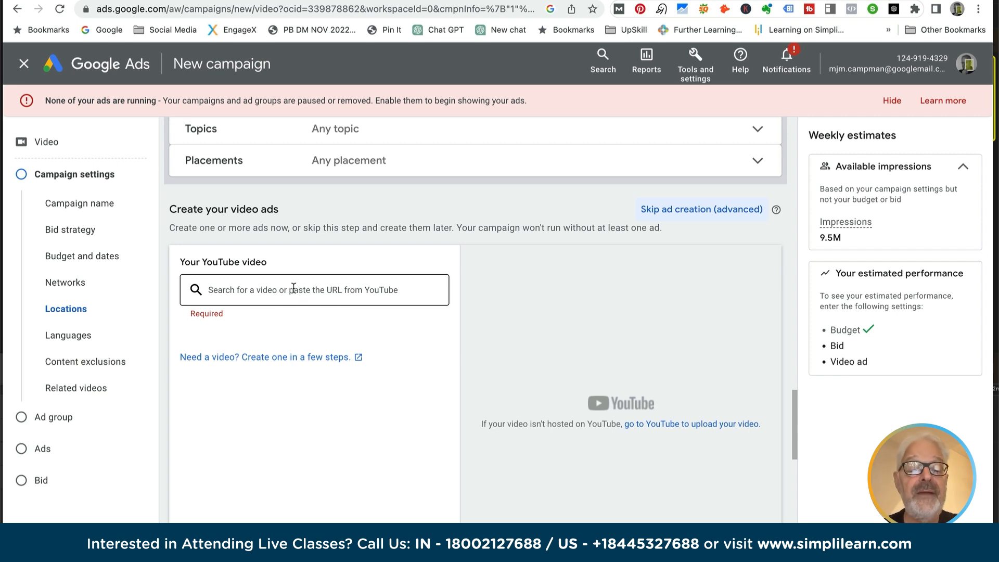
- Open the video creation tool from the ad section, browse its video templates and return to the new campaign
{"action": "left_click", "coordinate": [276, 358]}
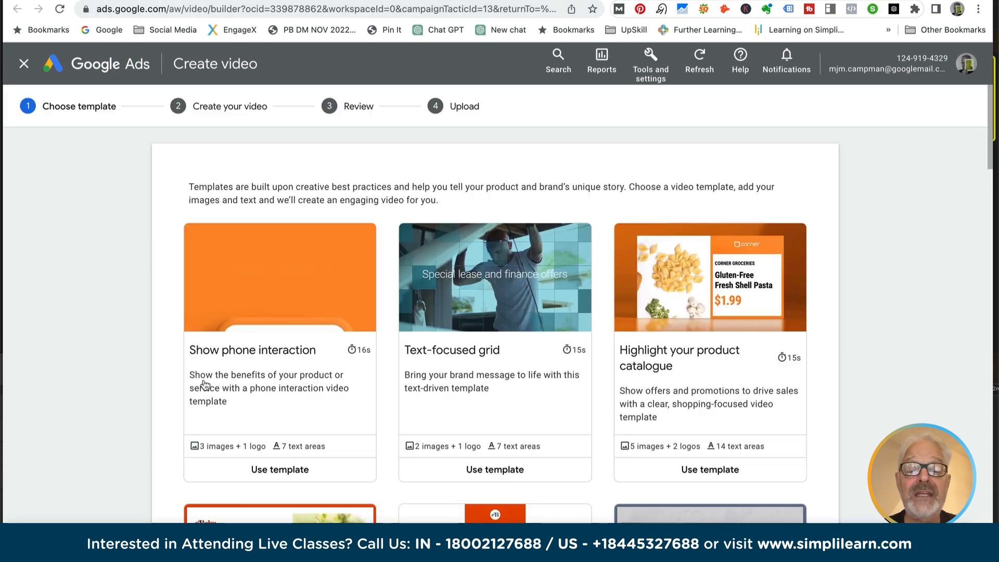
{"action": "scroll", "coordinate": [139, 356], "scroll_direction": "down", "scroll_amount": 8}
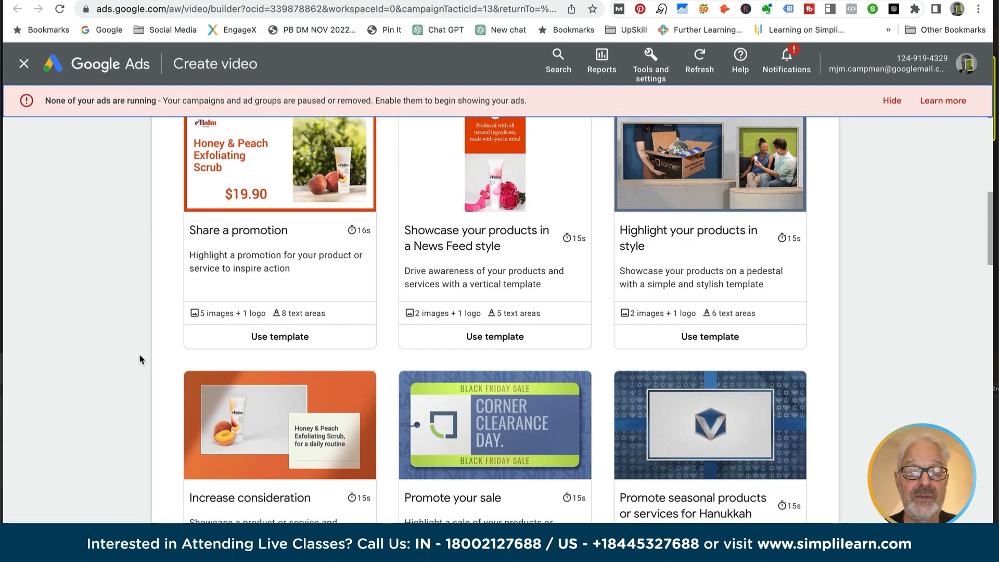
{"action": "scroll", "coordinate": [139, 357], "scroll_direction": "up", "scroll_amount": 4}
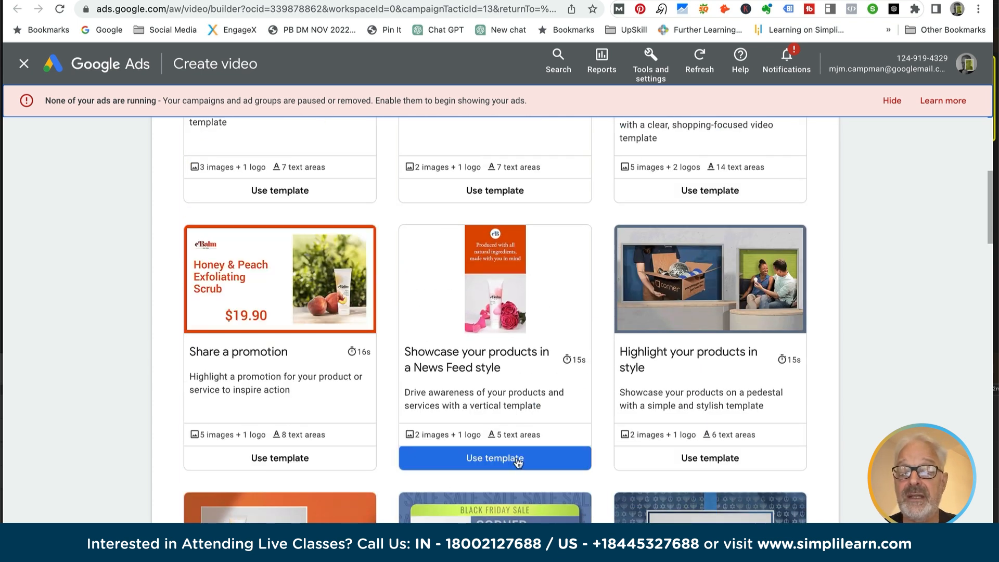
{"action": "scroll", "coordinate": [665, 460], "scroll_direction": "down", "scroll_amount": 10}
{"action": "scroll", "coordinate": [664, 460], "scroll_direction": "down", "scroll_amount": 8}
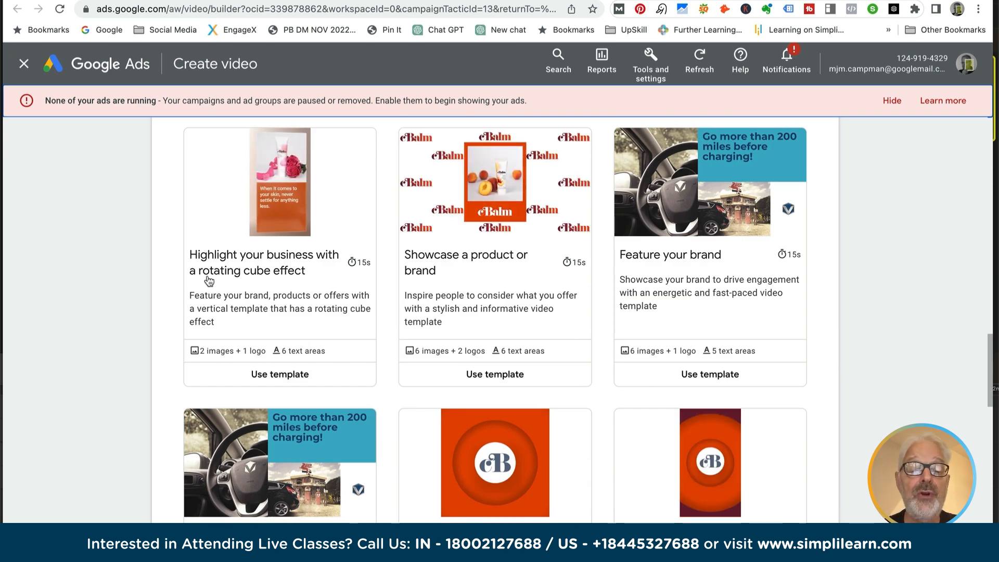
{"action": "scroll", "coordinate": [209, 281], "scroll_direction": "up", "scroll_amount": 15}
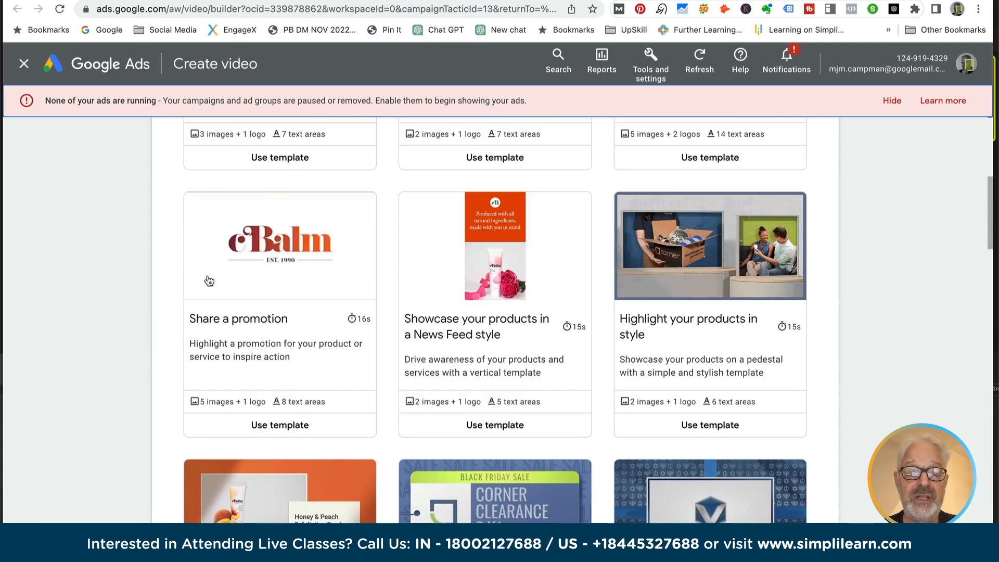
{"action": "scroll", "coordinate": [209, 281], "scroll_direction": "up", "scroll_amount": 7}
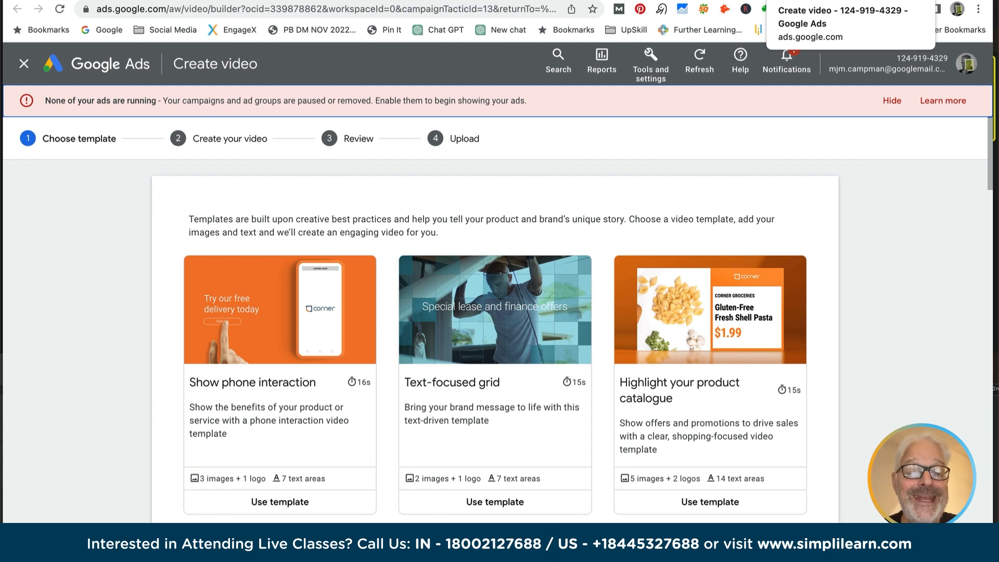
{"action": "left_click", "coordinate": [853, 0]}
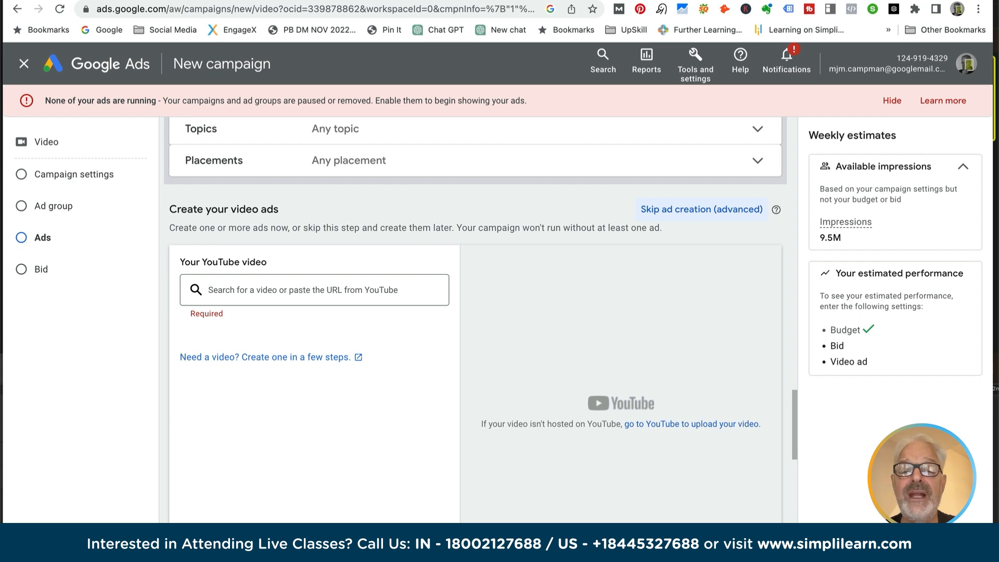
- Open YouTube in a new browser tab
{"action": "key", "text": "ctrl+t"}
{"action": "type", "text": "youtubve"}
{"action": "key", "text": "BackSpace"}
{"action": "key", "text": "BackSpace"}
{"action": "type", "text": "e"}
{"action": "key", "text": "Return"}
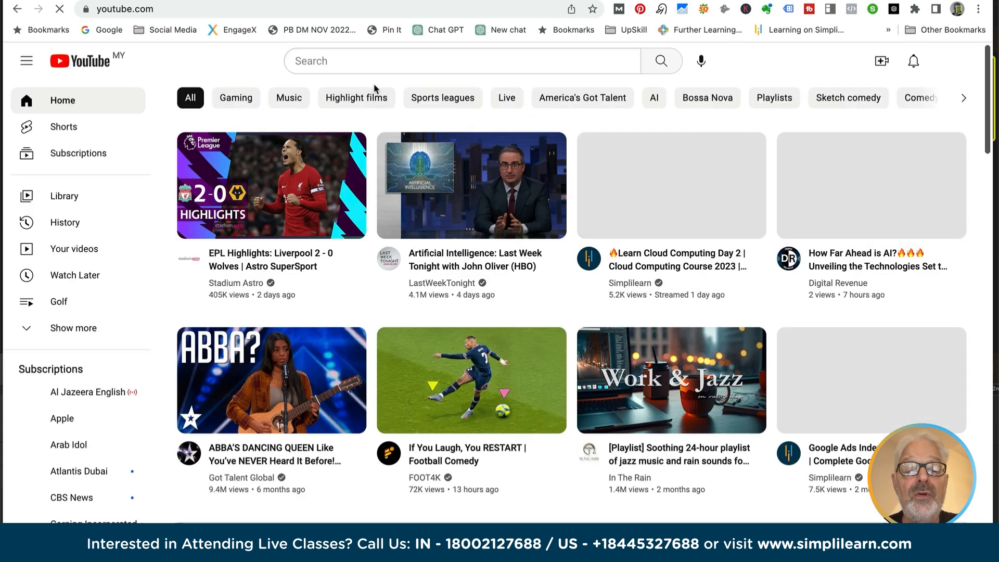
- Search YouTube for "solelution kenia", open the video "How We Made 2500 African Kids Happy With A Pair Of Shoes." and pause it
{"action": "left_click", "coordinate": [312, 58]}
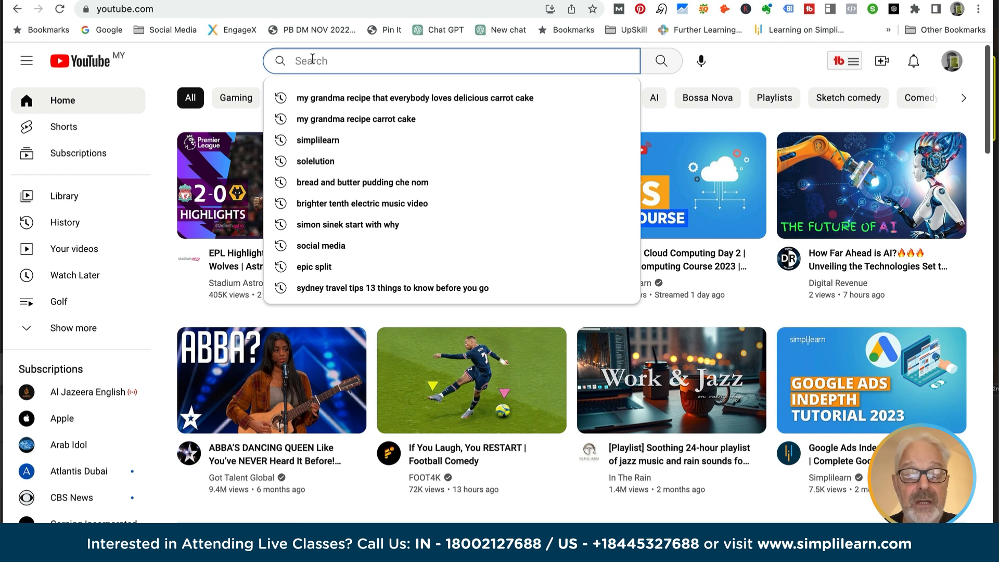
{"action": "type", "text": "solelution "}
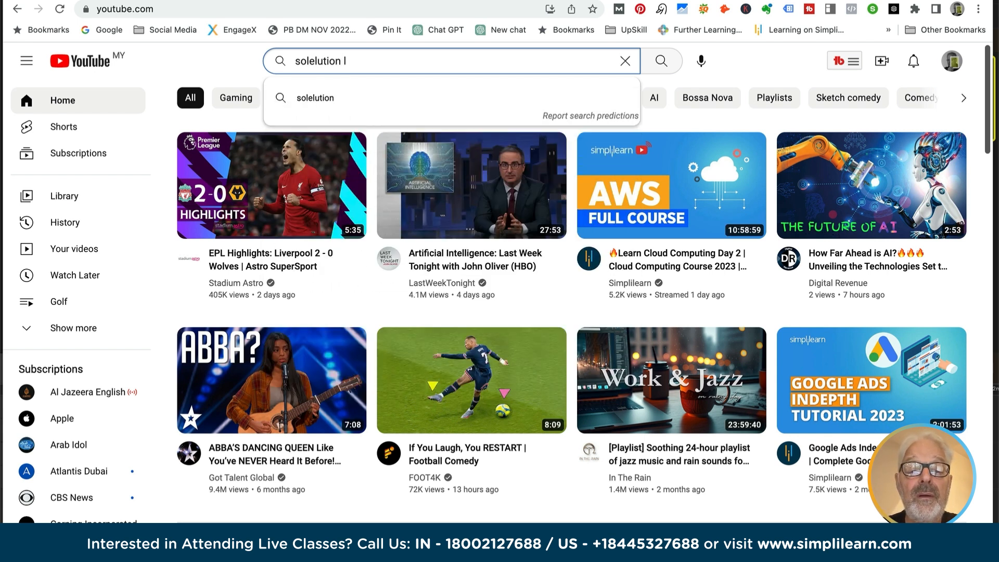
{"action": "type", "text": "kenia"}
{"action": "key", "text": "Return"}
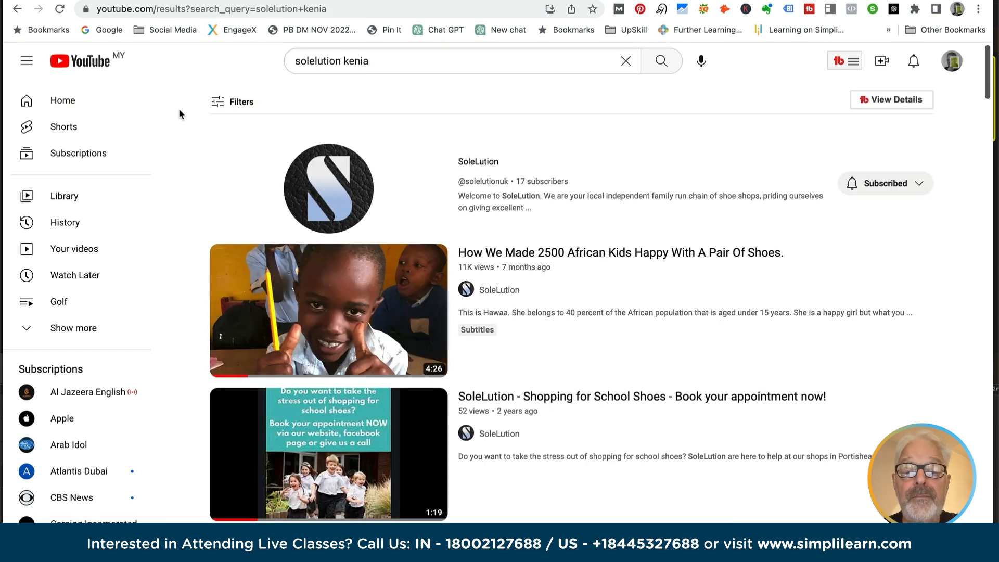
{"action": "left_click", "coordinate": [492, 260]}
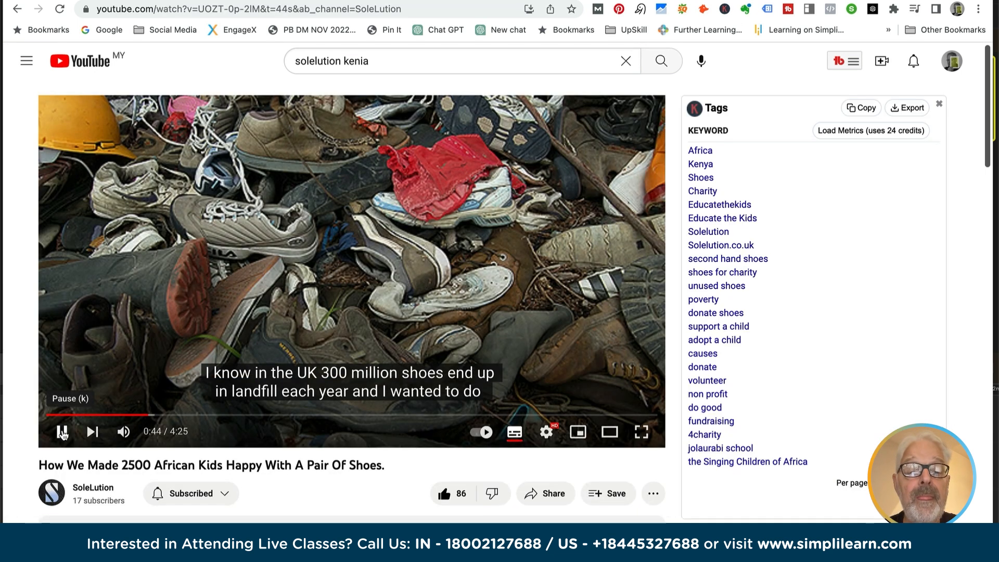
{"action": "left_click", "coordinate": [62, 432]}
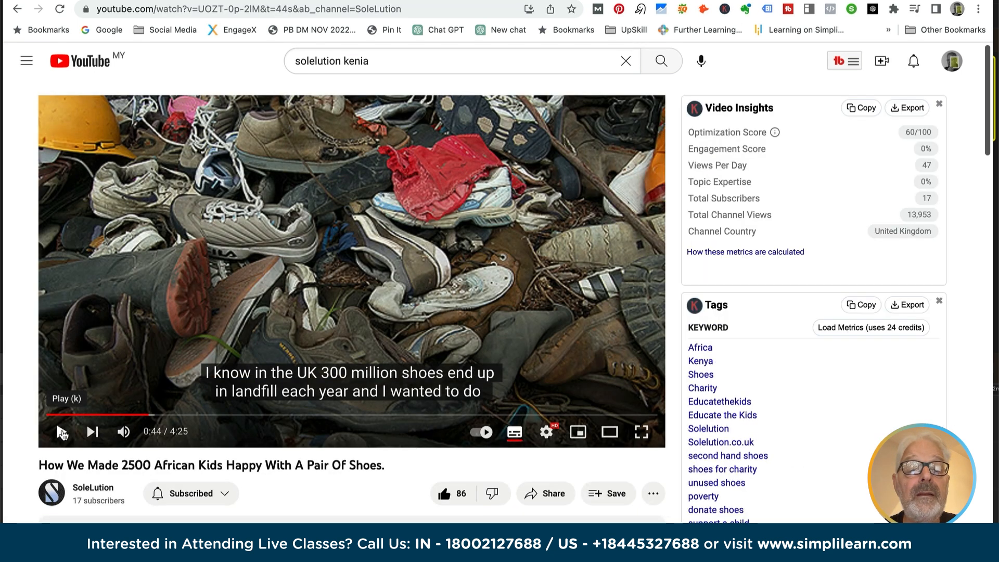
- Copy the YouTube video's URL and, back in the Google Ads campaign, paste it as the ad's YouTube video
{"action": "left_click", "coordinate": [190, 9]}
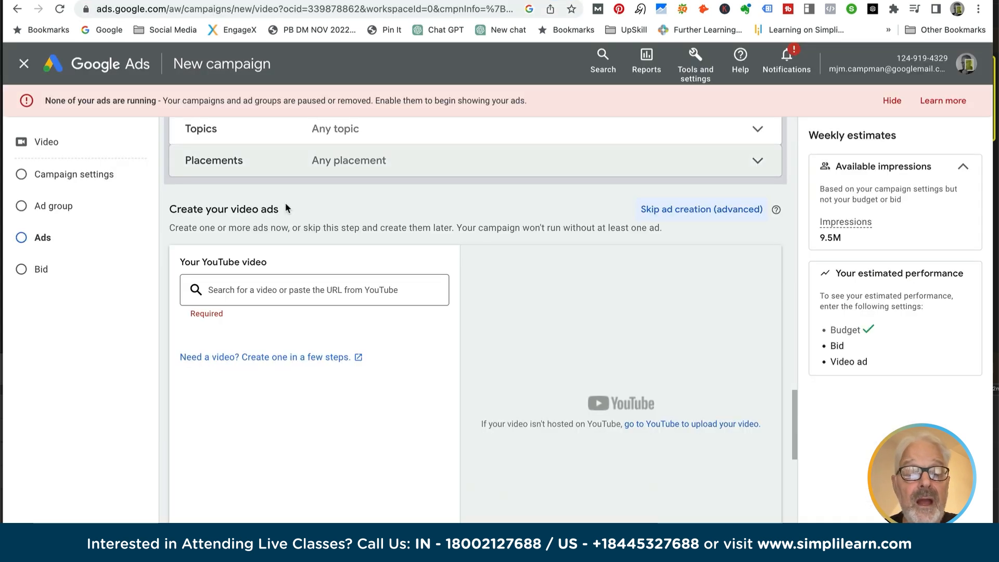
{"action": "left_click", "coordinate": [239, 287]}
{"action": "key", "text": "ctrl+v"}
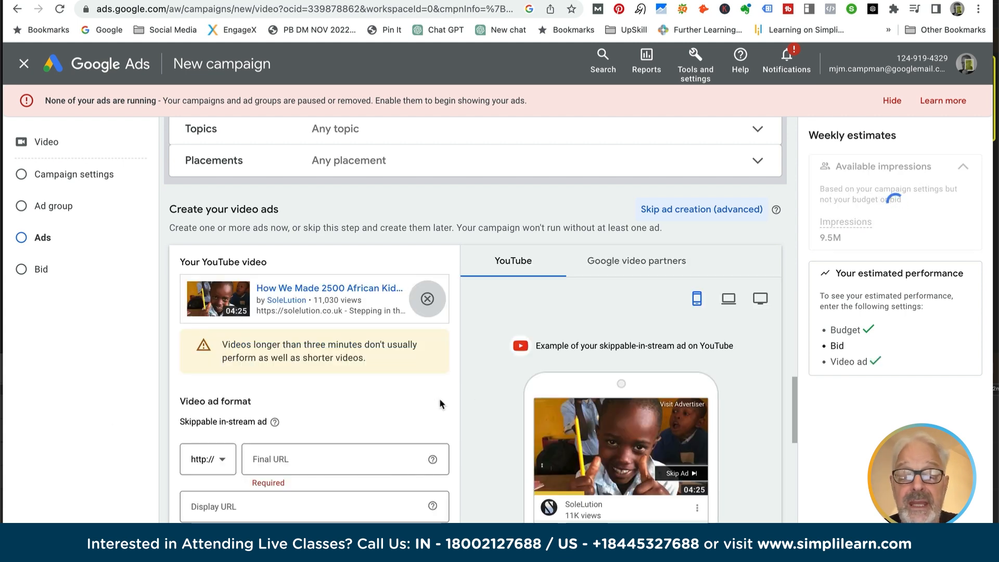
- Set the video ad's display URL to solelution.co.uk/summercampaign
{"action": "scroll", "coordinate": [414, 341], "scroll_direction": "down", "scroll_amount": 3}
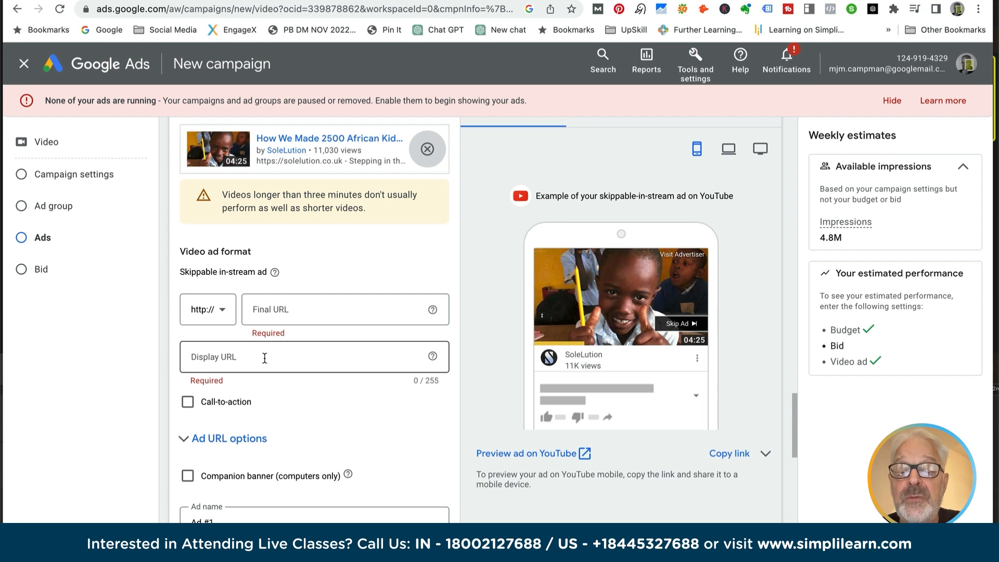
{"action": "left_click", "coordinate": [205, 358]}
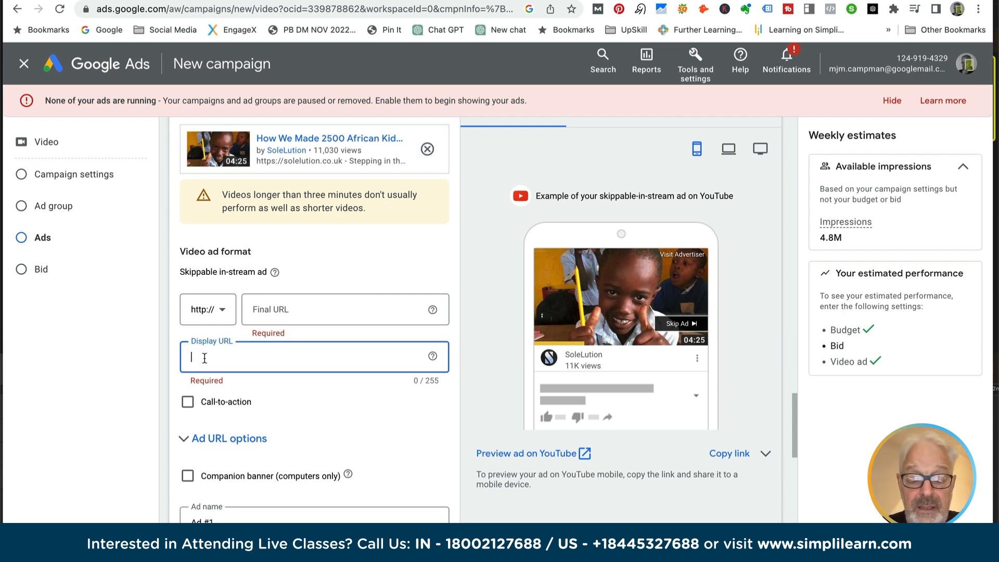
{"action": "type", "text": "solel"}
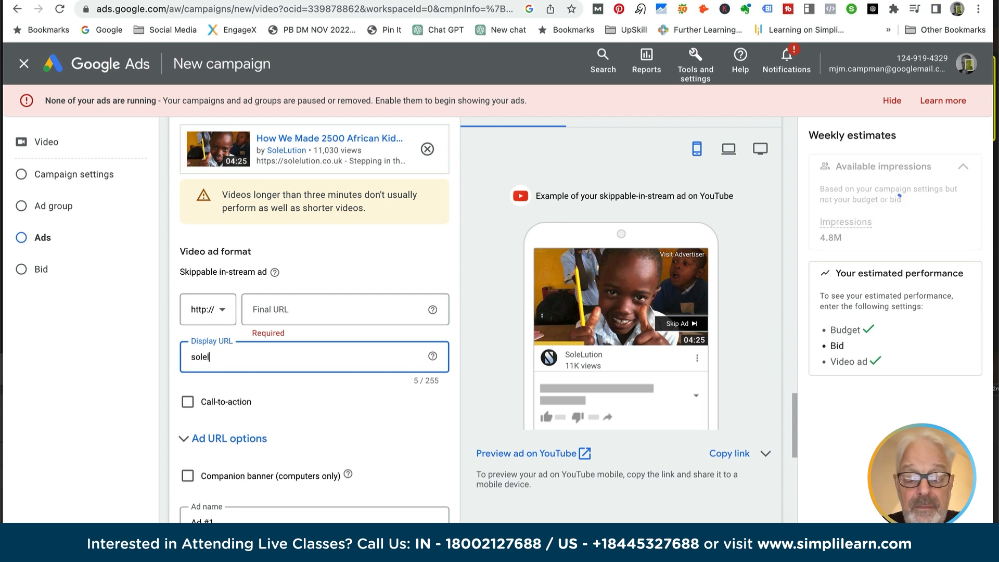
{"action": "type", "text": "ution.co."}
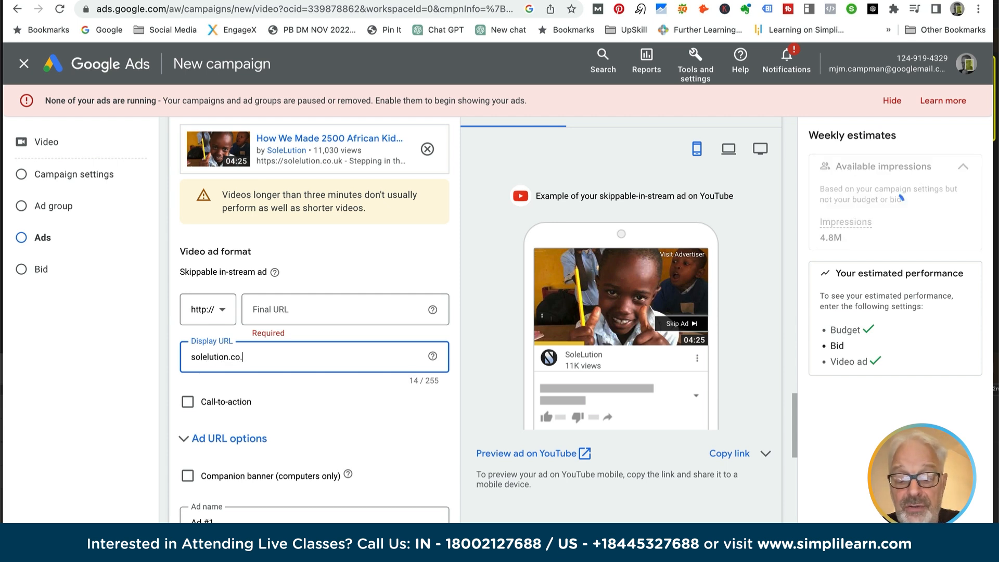
{"action": "type", "text": "uk/s"}
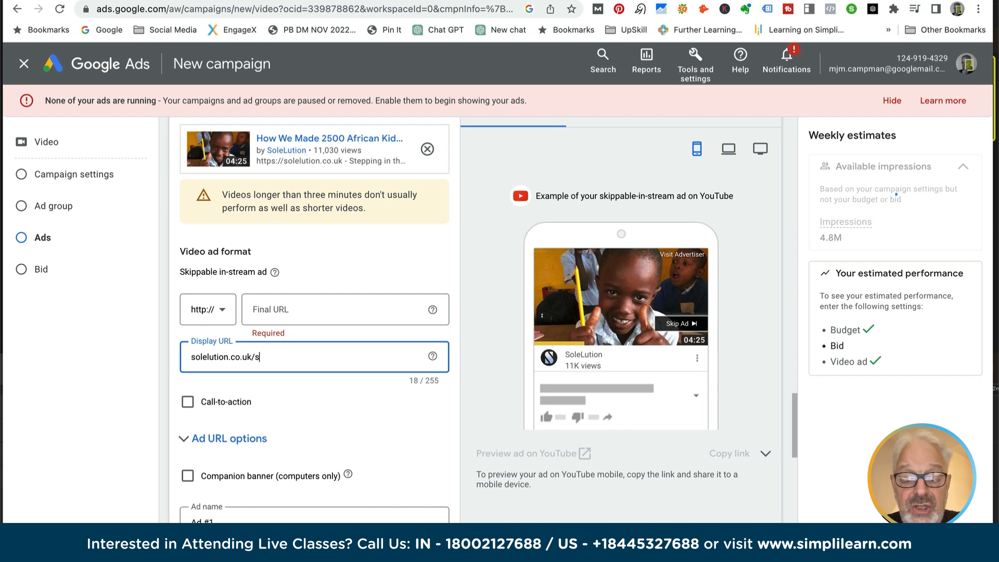
{"action": "type", "text": "ummerc"}
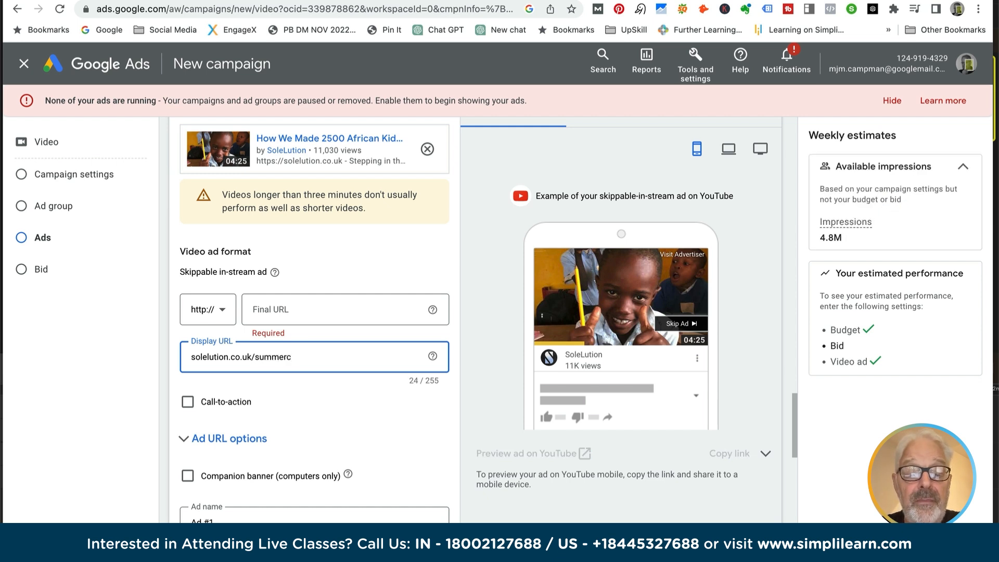
{"action": "type", "text": "ampaign"}
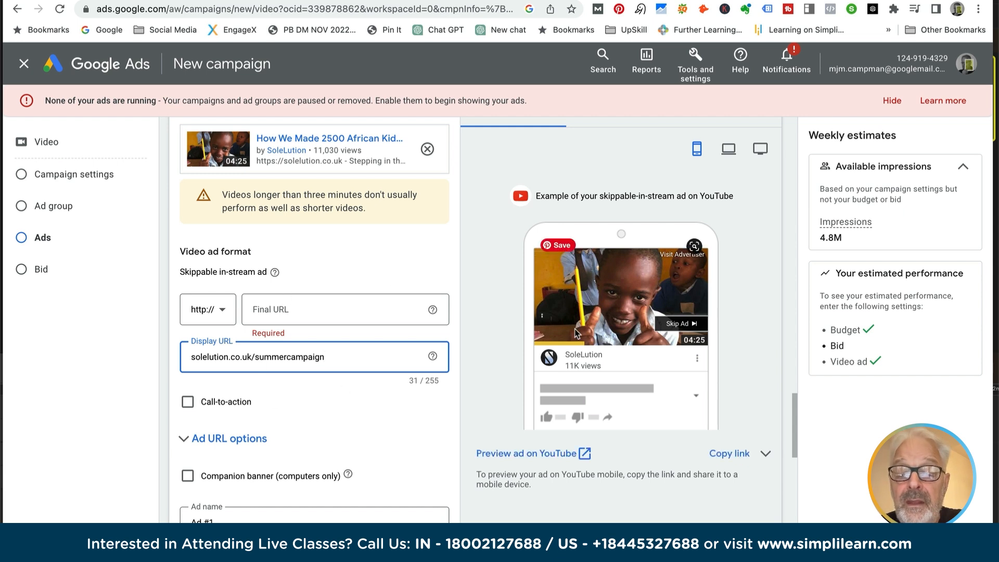
- Set the video ad's final URL to the same address, solelution.co.uk/summercampaign
{"action": "scroll", "coordinate": [576, 333], "scroll_direction": "down", "scroll_amount": 1}
{"action": "scroll", "coordinate": [576, 333], "scroll_direction": "up", "scroll_amount": 1}
{"action": "left_click", "coordinate": [271, 289]}
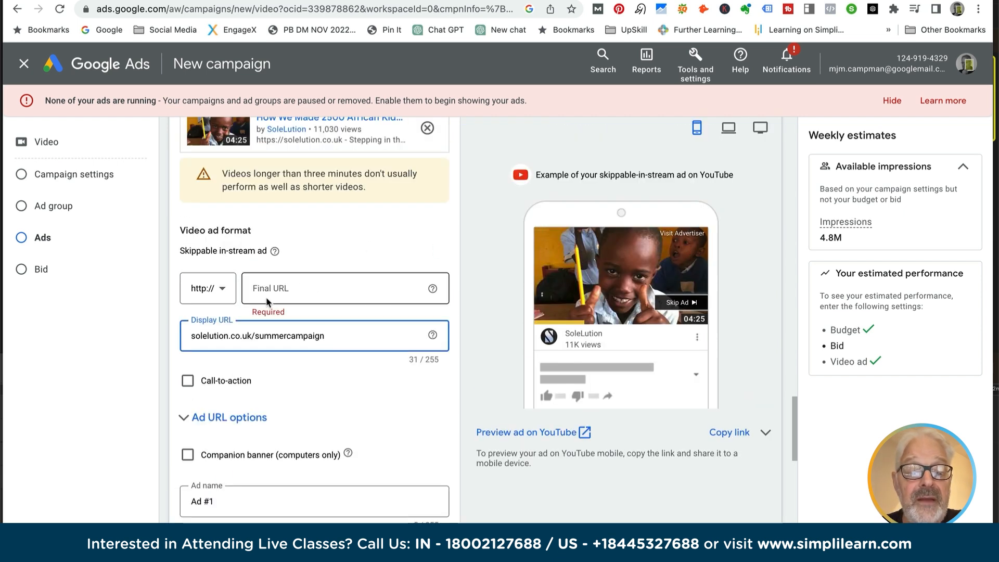
{"action": "type", "text": "solelution.co.uk/summercampaign"}
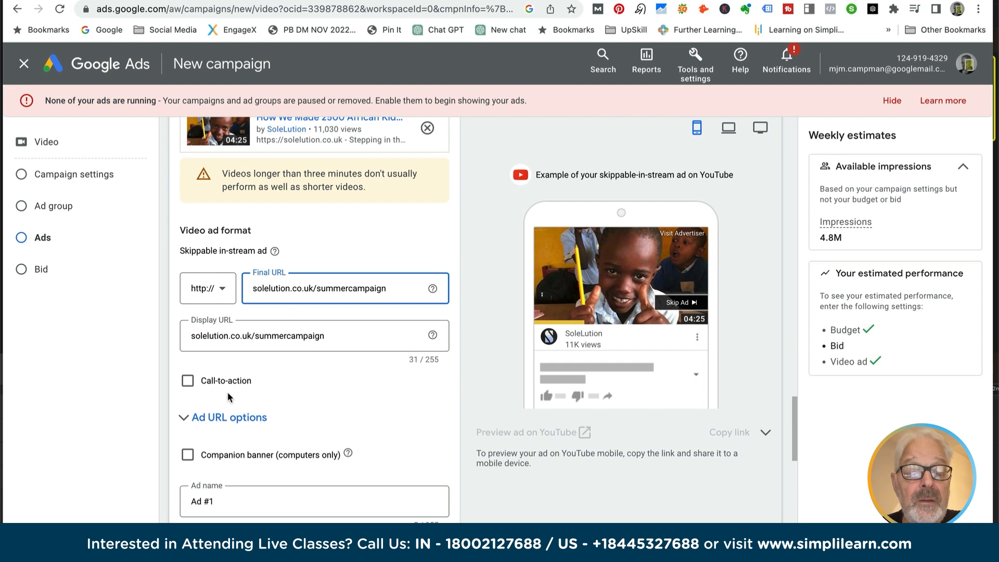
- Enable the call-to-action for the video ad and review the remaining ad options through to the ad group bid
{"action": "left_click", "coordinate": [187, 383]}
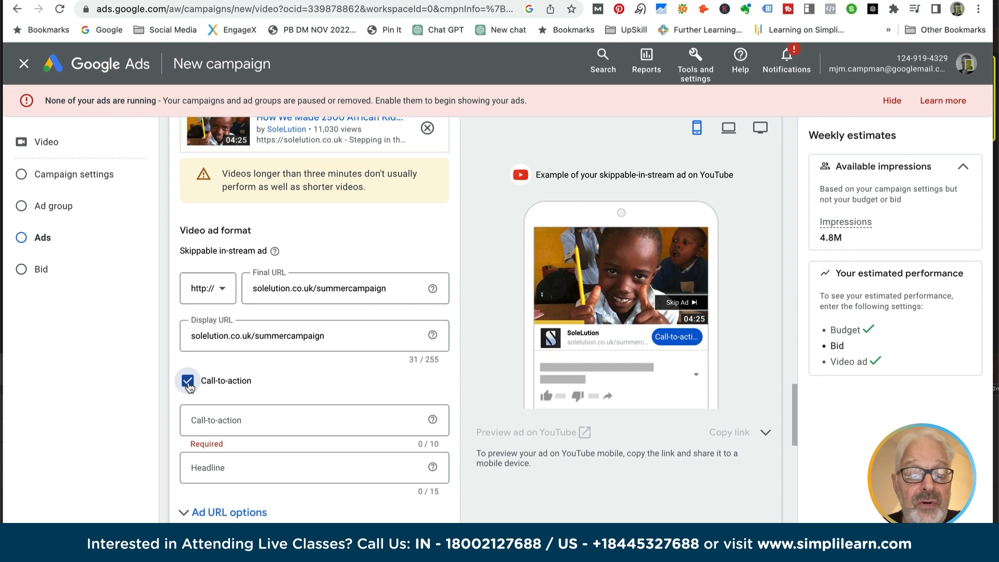
{"action": "scroll", "coordinate": [257, 422], "scroll_direction": "down", "scroll_amount": 3}
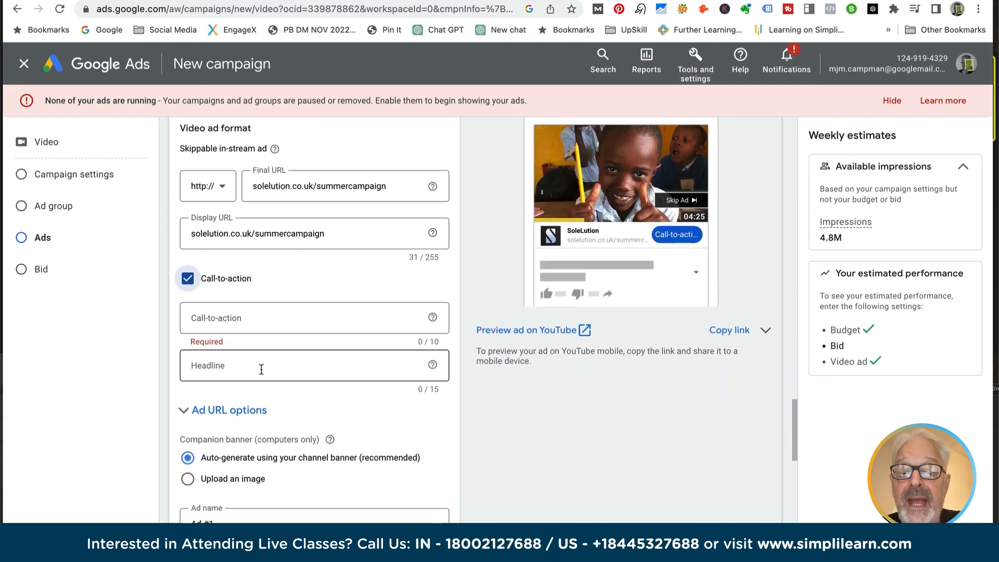
{"action": "scroll", "coordinate": [261, 369], "scroll_direction": "up", "scroll_amount": 2}
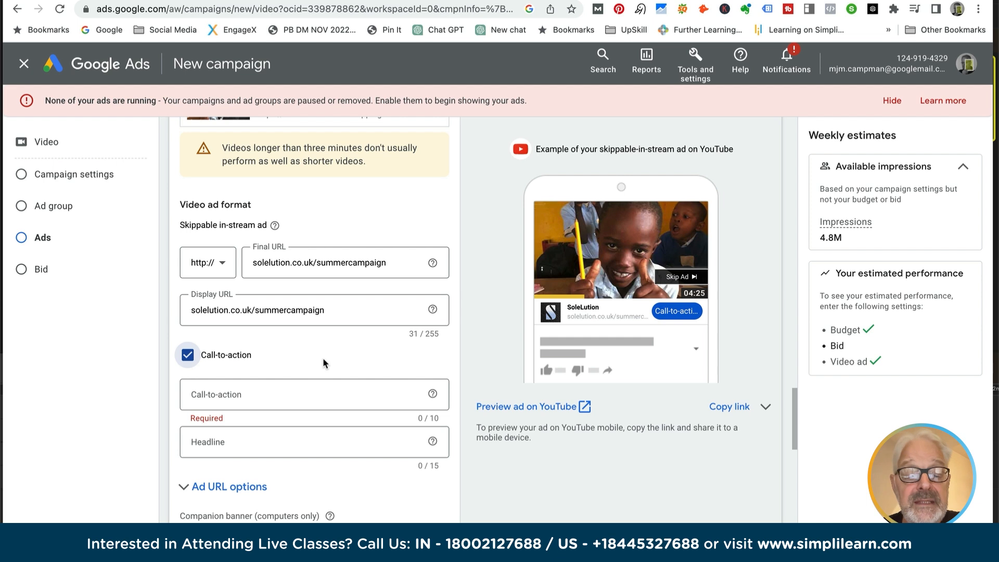
{"action": "scroll", "coordinate": [323, 362], "scroll_direction": "down", "scroll_amount": 2}
{"action": "scroll", "coordinate": [325, 362], "scroll_direction": "down", "scroll_amount": 3}
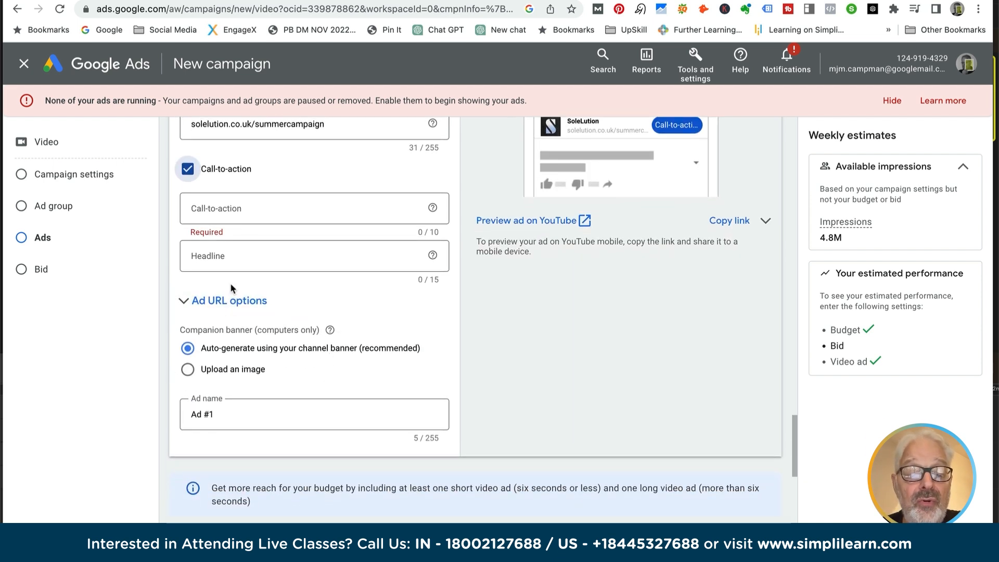
{"action": "scroll", "coordinate": [231, 286], "scroll_direction": "down", "scroll_amount": 2}
{"action": "scroll", "coordinate": [232, 288], "scroll_direction": "down", "scroll_amount": 5}
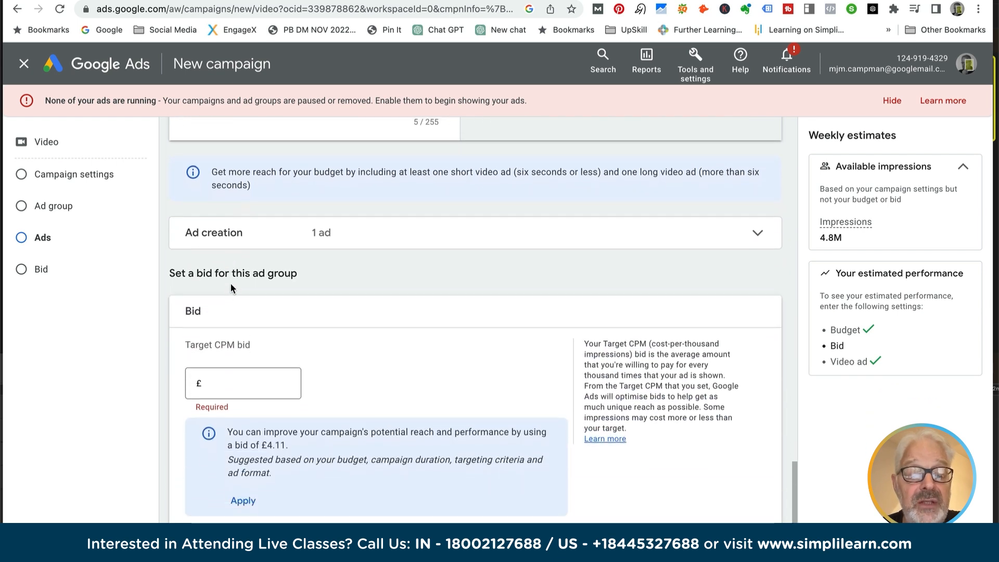
- Review the campaign setup from the ad group's target CPM bid back up to the campaign name, bid strategy, budget and dates
{"action": "scroll", "coordinate": [231, 288], "scroll_direction": "down", "scroll_amount": 1}
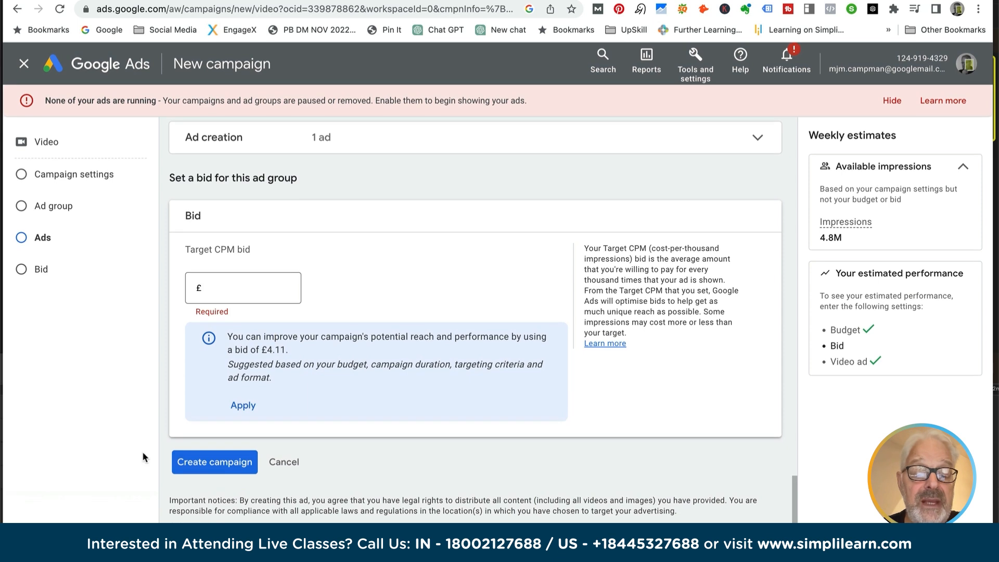
{"action": "scroll", "coordinate": [388, 325], "scroll_direction": "up", "scroll_amount": 5}
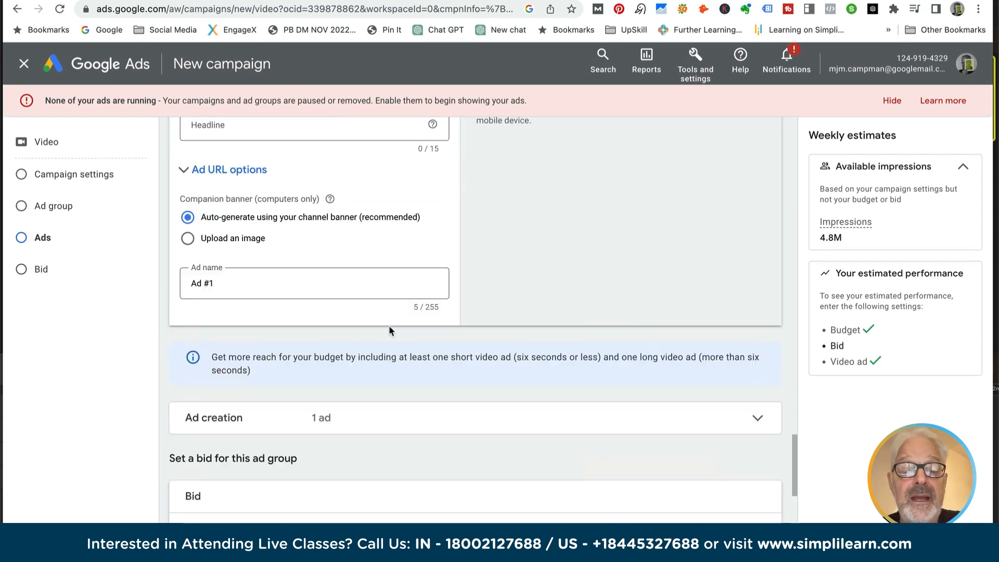
{"action": "scroll", "coordinate": [388, 325], "scroll_direction": "up", "scroll_amount": 20}
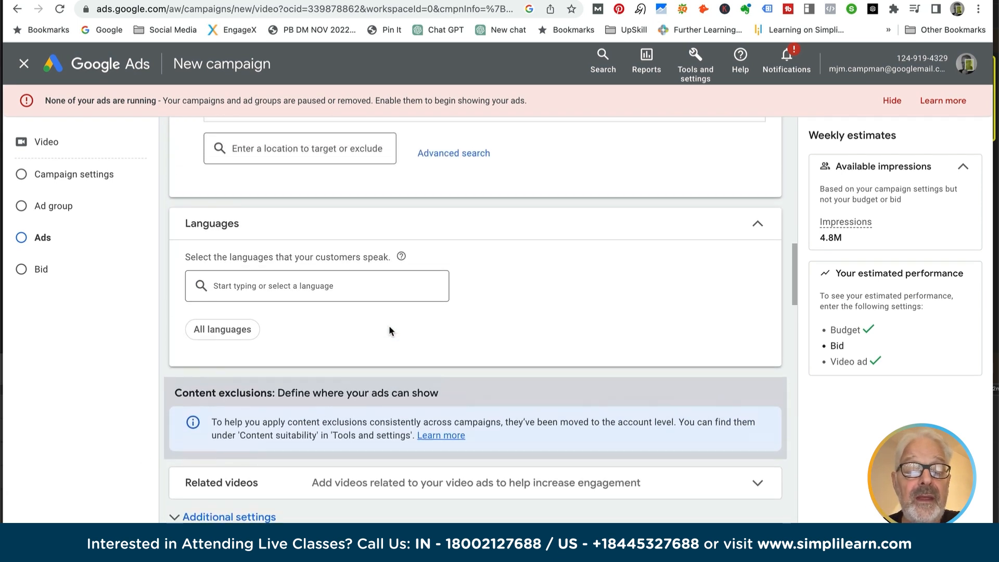
{"action": "scroll", "coordinate": [389, 331], "scroll_direction": "up", "scroll_amount": 15}
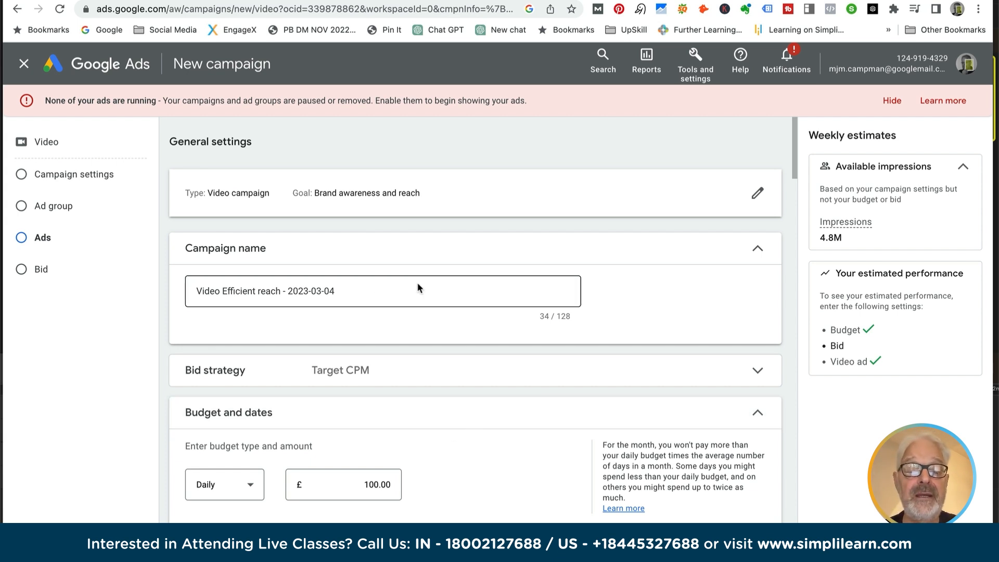
{"action": "scroll", "coordinate": [334, 317], "scroll_direction": "down", "scroll_amount": 5}
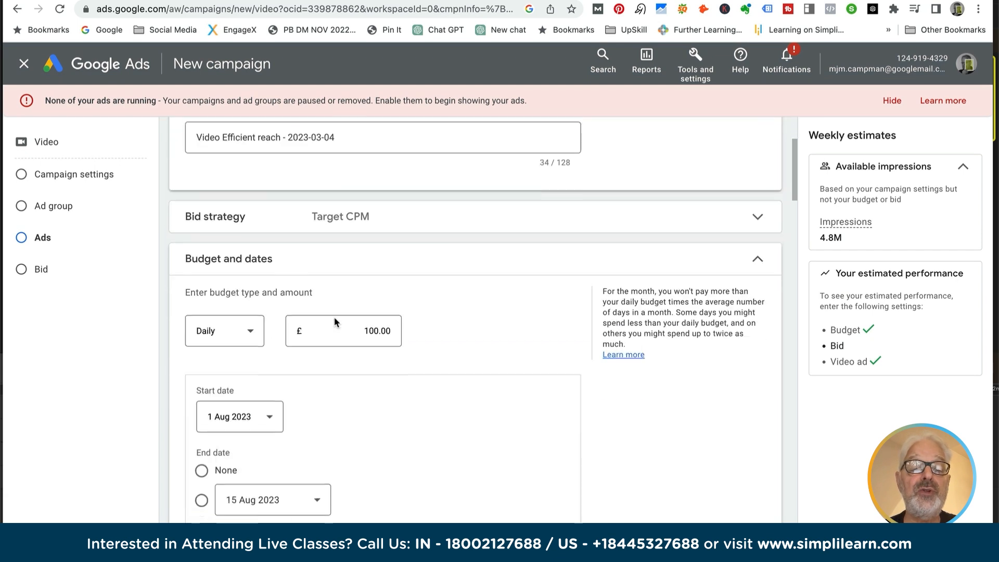
{"action": "scroll", "coordinate": [334, 317], "scroll_direction": "up", "scroll_amount": 3}
{"action": "scroll", "coordinate": [335, 319], "scroll_direction": "up", "scroll_amount": 2}
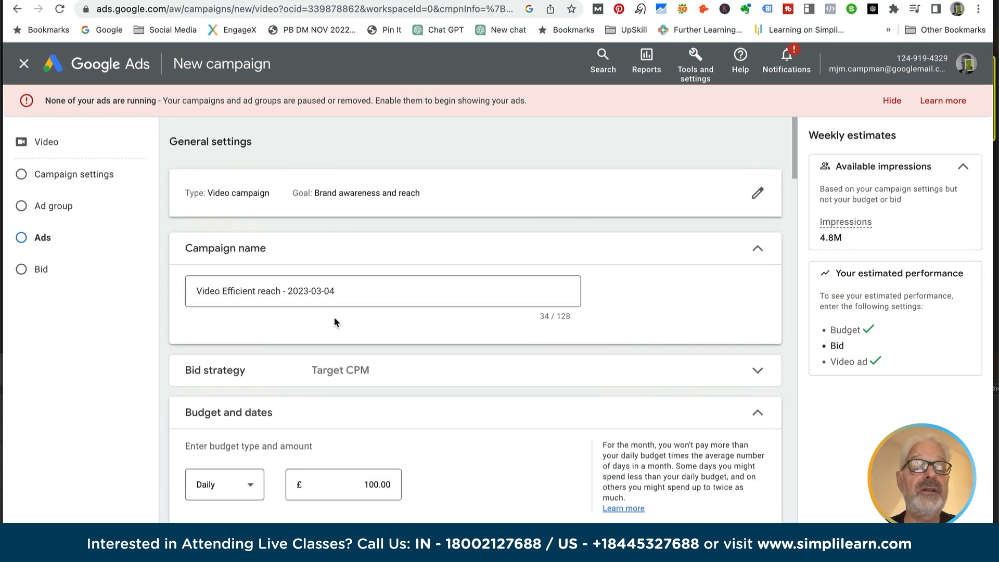